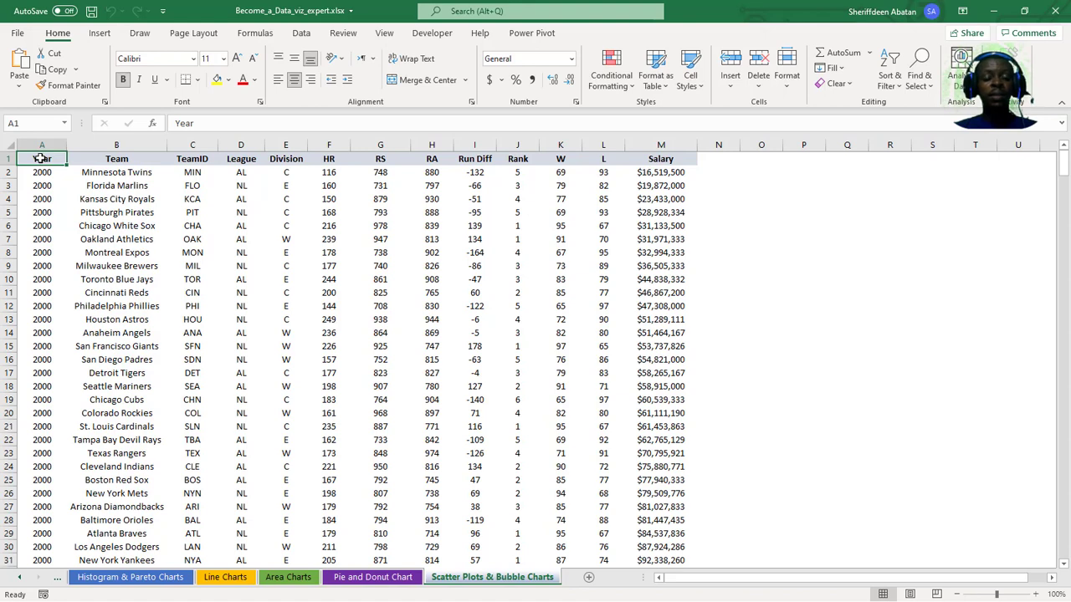
# Examine the header row, the extent of the Year column, and the rows for the year 2000 (A2:A31)
pyautogui.click(8, 159)
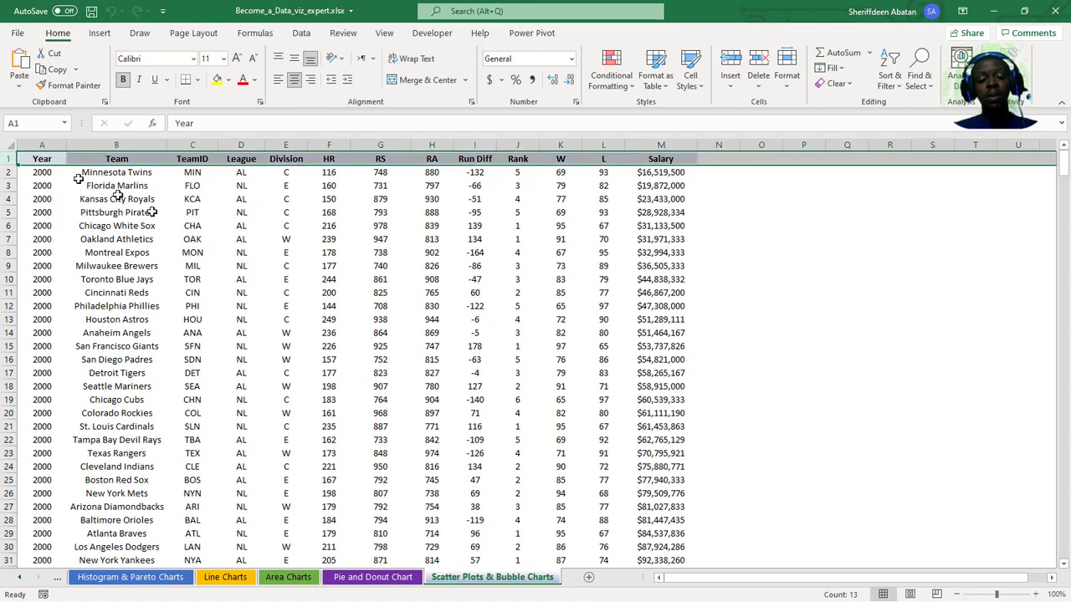
pyautogui.moveTo(36, 174)
pyautogui.mouseDown()
pyautogui.moveTo(117, 293)
pyautogui.moveTo(118, 335)
pyautogui.moveTo(385, 399)
pyautogui.moveTo(602, 471)
pyautogui.moveTo(494, 447)
pyautogui.moveTo(201, 282)
pyautogui.moveTo(39, 176)
pyautogui.mouseUp()
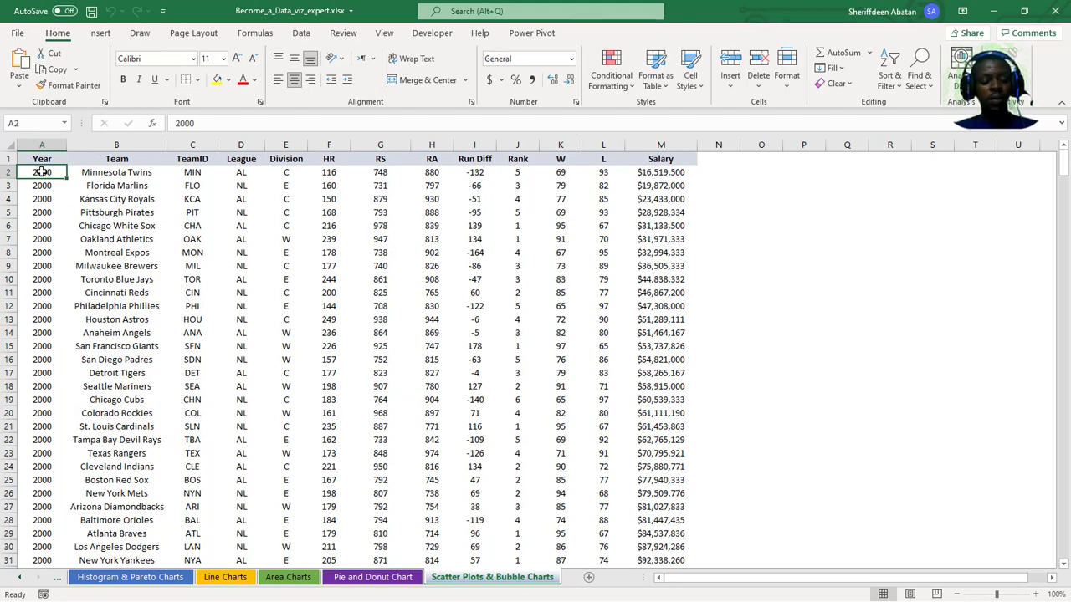
pyautogui.hotkey('ctrl', 'shift', 'Down')
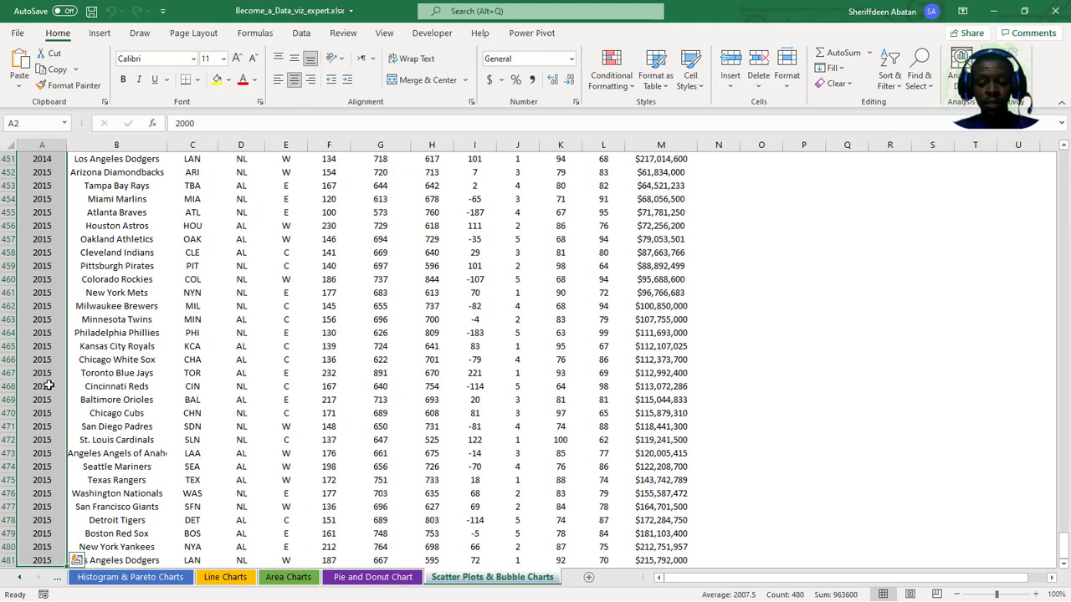
pyautogui.hotkey('ctrl', 'Home')
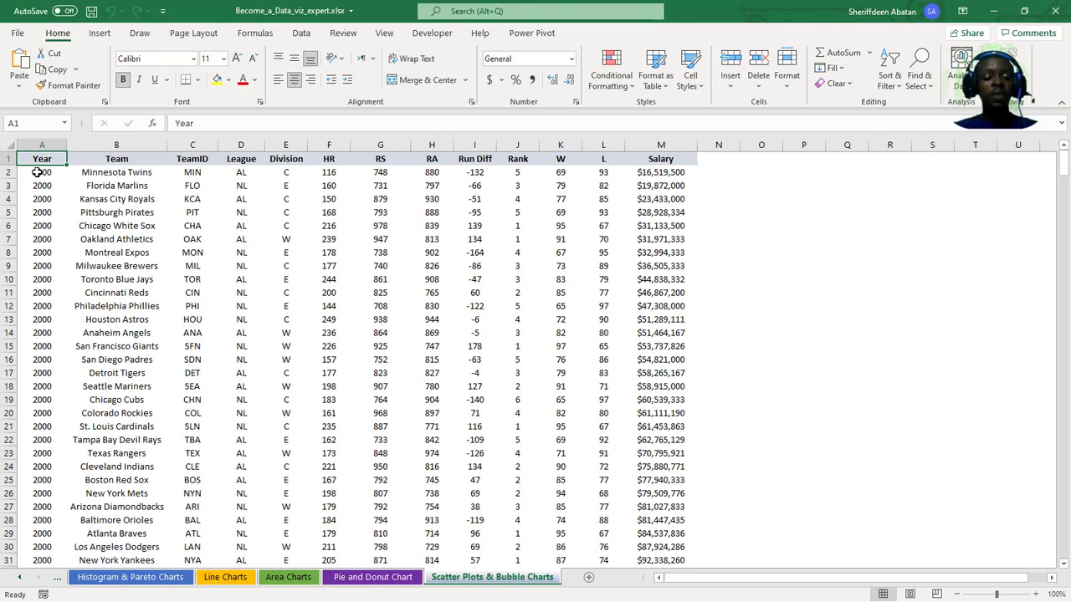
pyautogui.moveTo(38, 172); pyautogui.dragTo(57, 468)
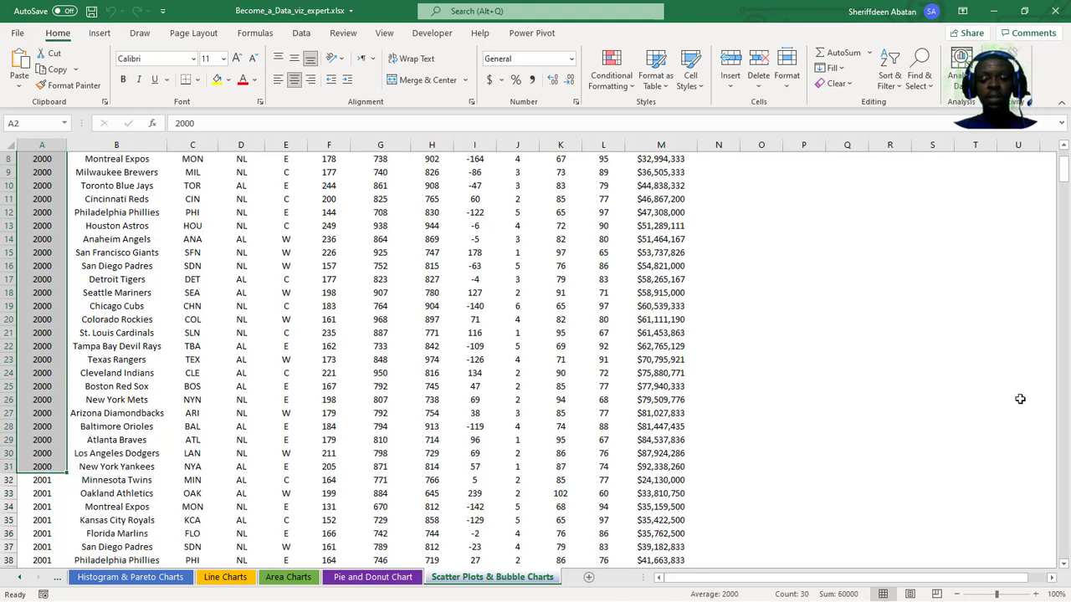
pyautogui.moveTo(1067, 171); pyautogui.dragTo(1064, 163)
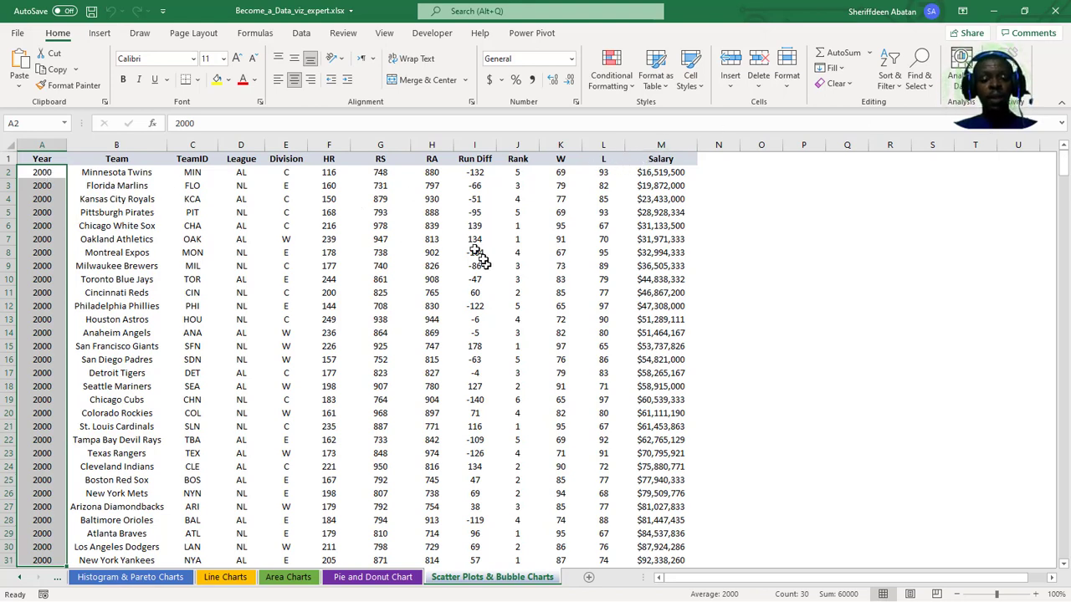
# Review the Run Diff, W, RA and Salary columns as data for the chart
pyautogui.click(479, 144)
pyautogui.click(574, 144)
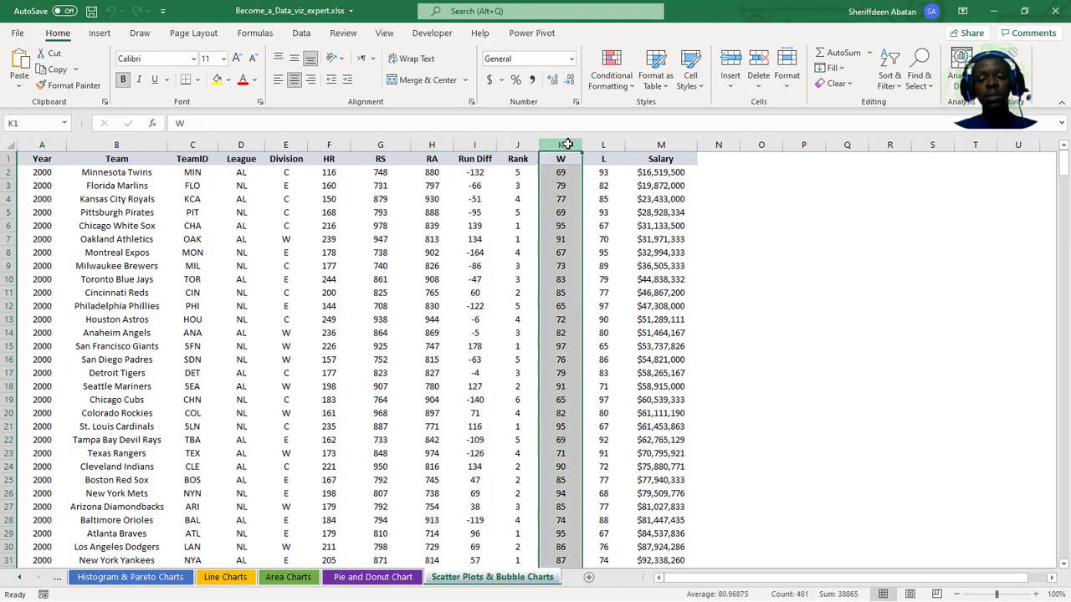
pyautogui.click(668, 144)
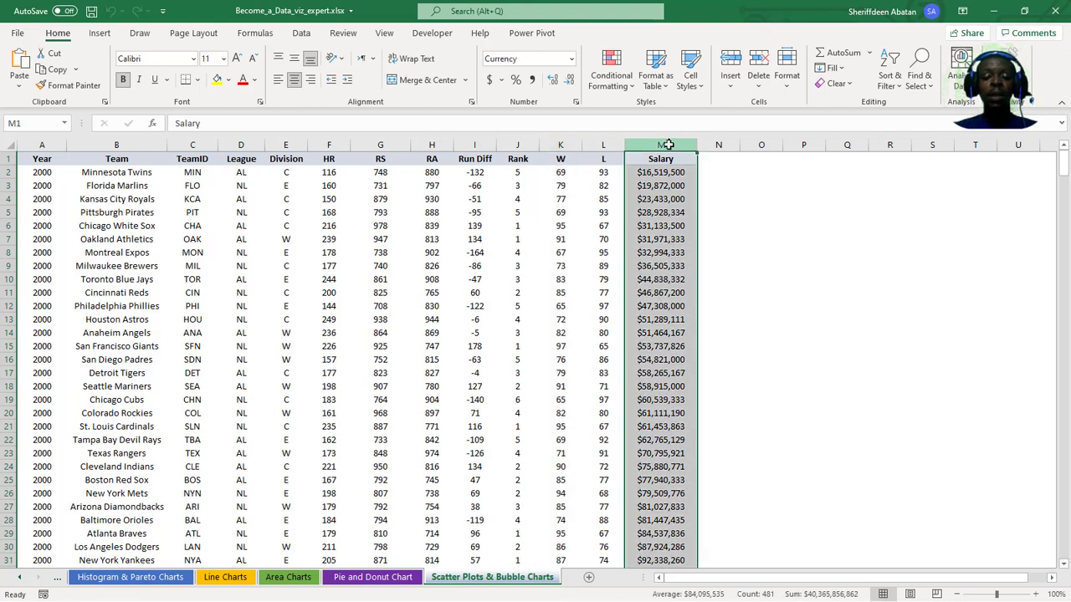
pyautogui.click(561, 144)
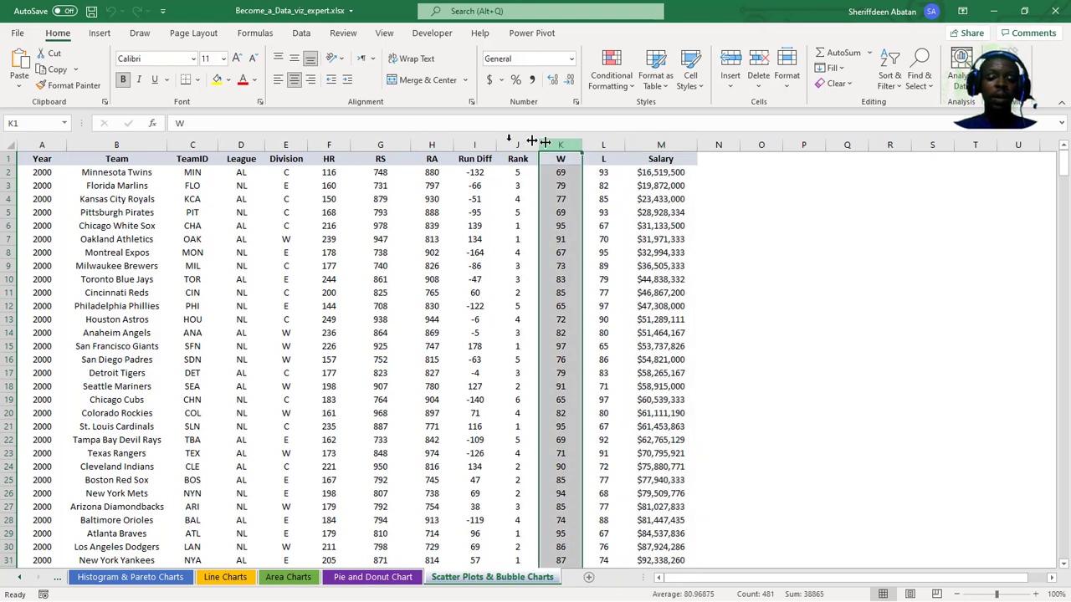
pyautogui.click(435, 144)
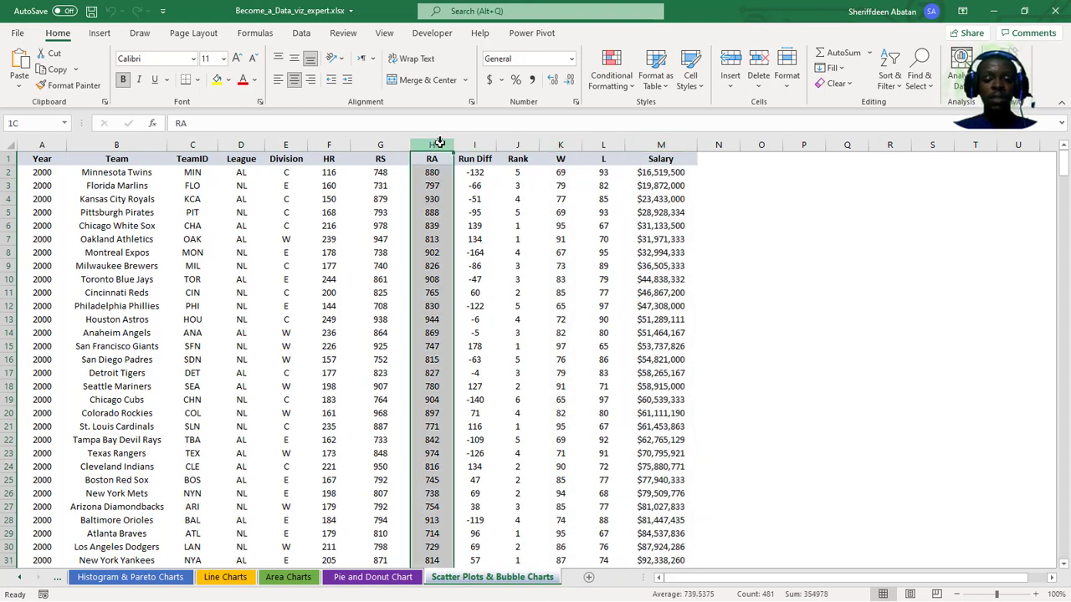
pyautogui.click(661, 144)
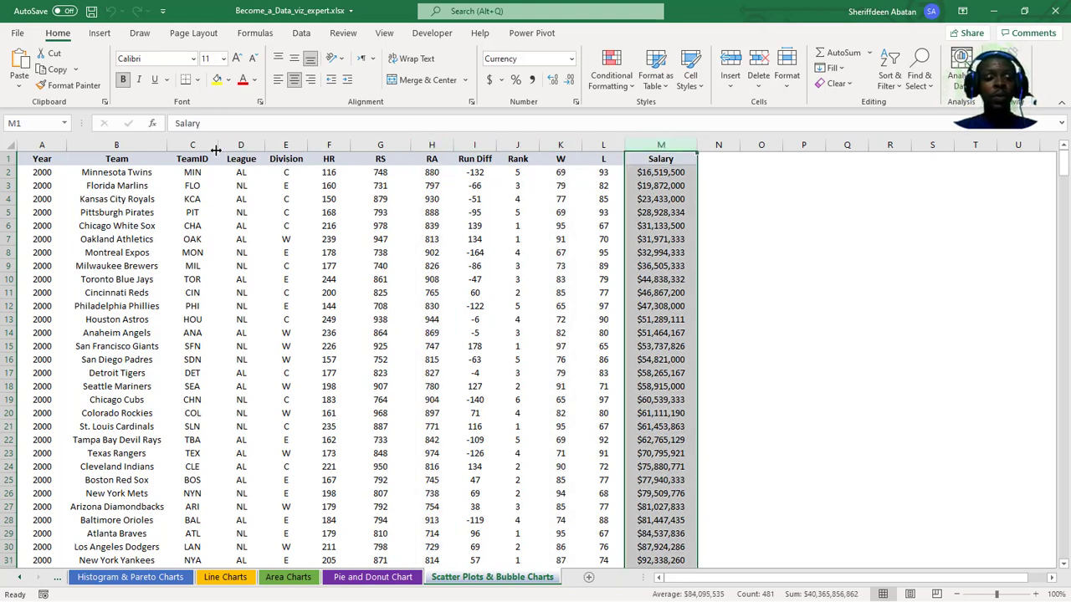
# Insert an empty 2-D bubble chart with blank cell P5 selected
pyautogui.click(101, 35)
pyautogui.click(517, 266)
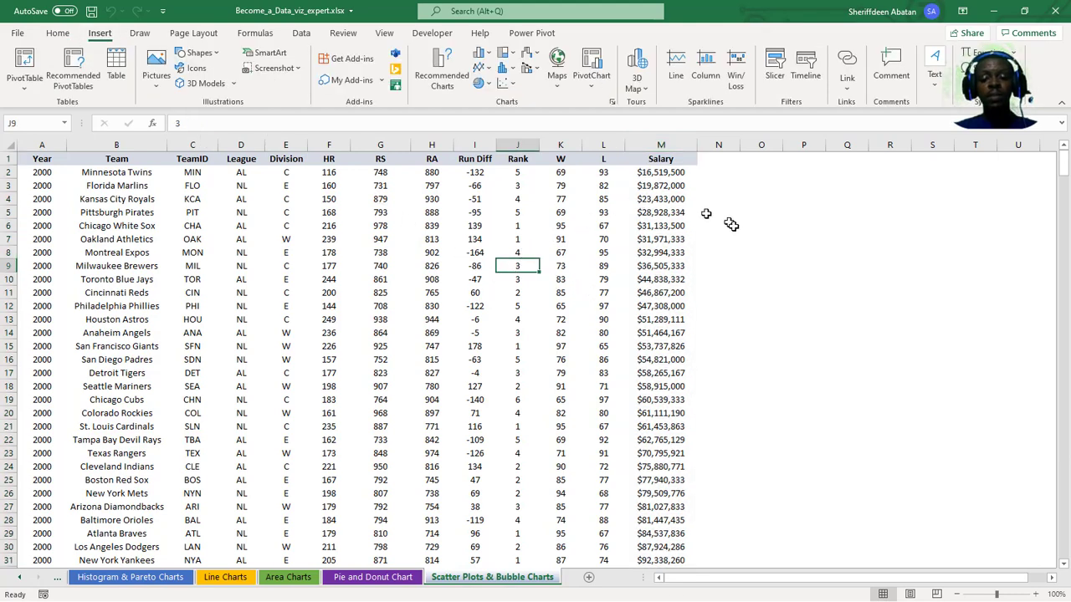
pyautogui.click(787, 213)
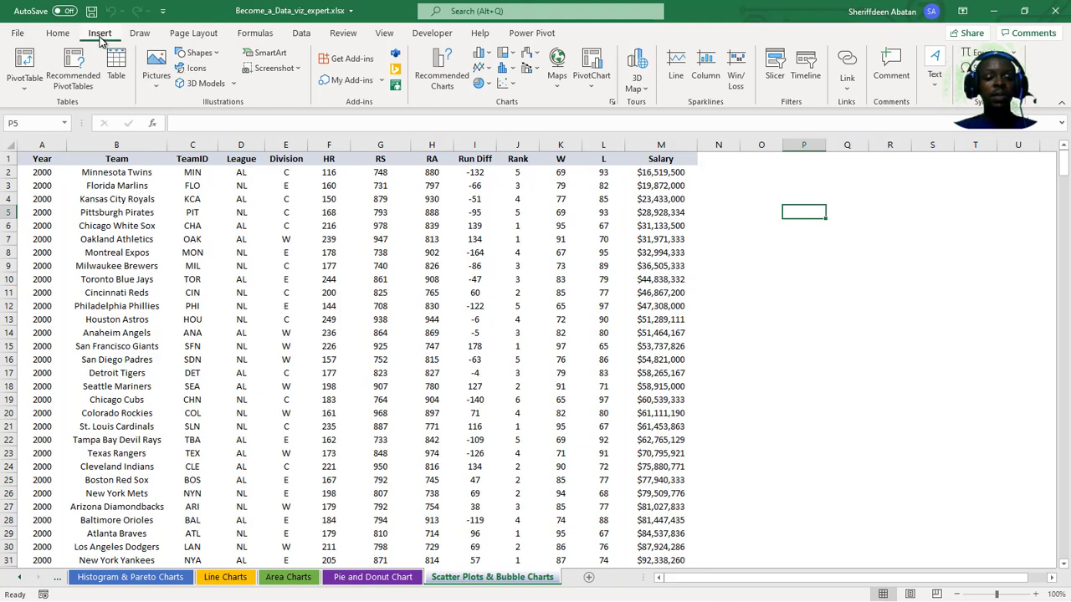
pyautogui.click(508, 85)
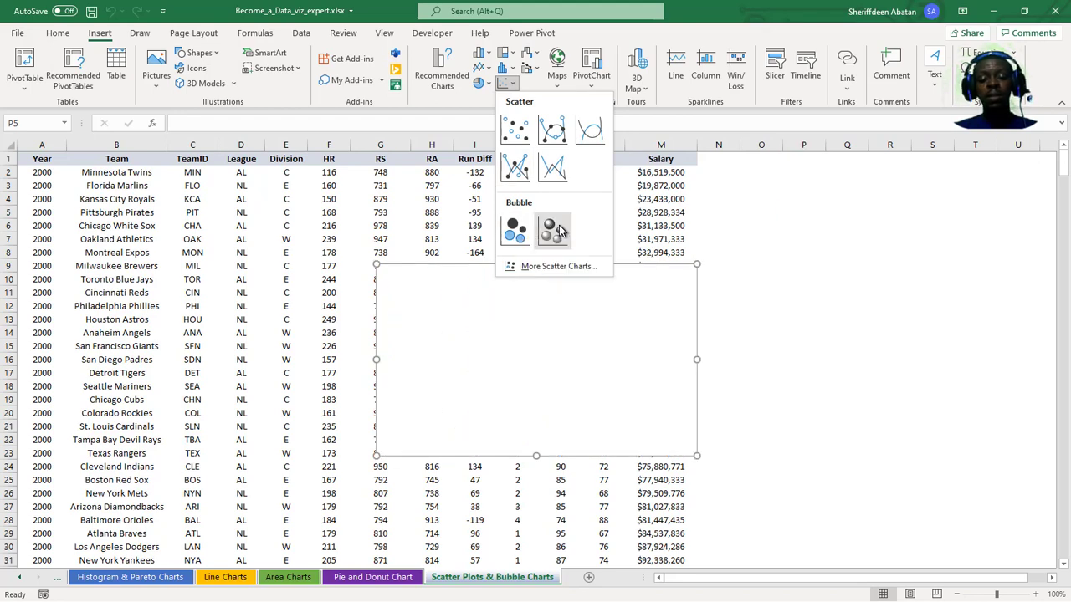
pyautogui.click(519, 232)
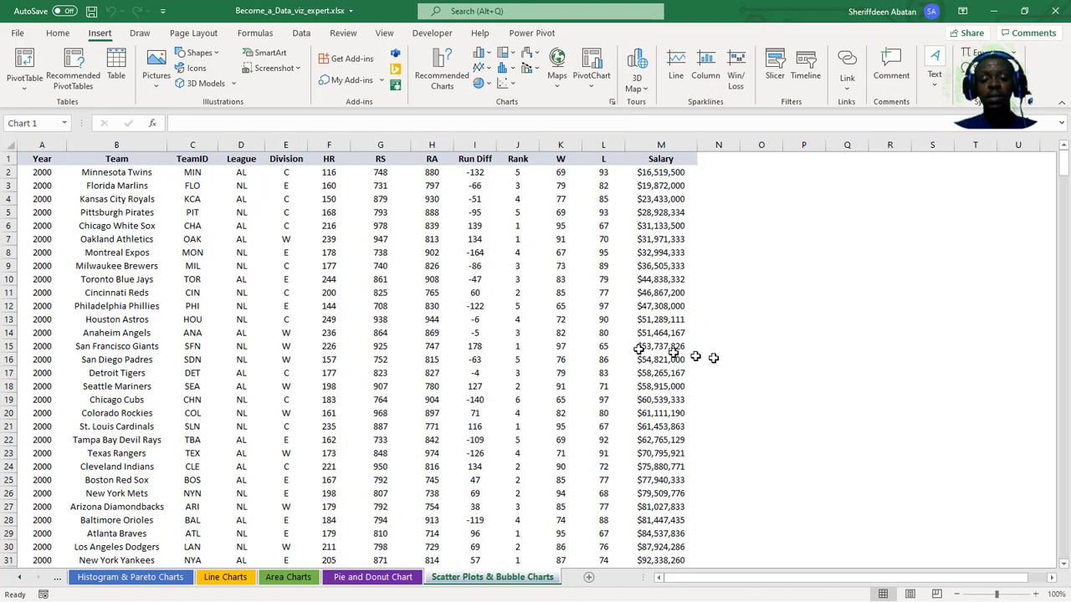
# Move the empty chart beside the Salary column and enlarge it to cover about N3 to V22
pyautogui.moveTo(625, 274); pyautogui.dragTo(950, 189)
pyautogui.moveTo(733, 577); pyautogui.dragTo(811, 576)
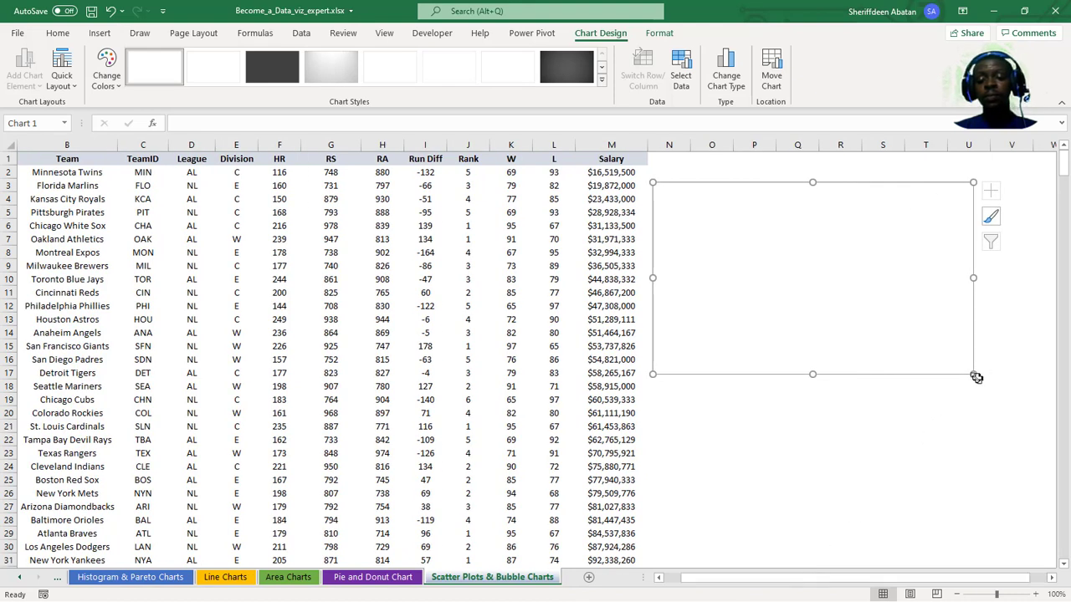
pyautogui.moveTo(973, 376); pyautogui.dragTo(1029, 442)
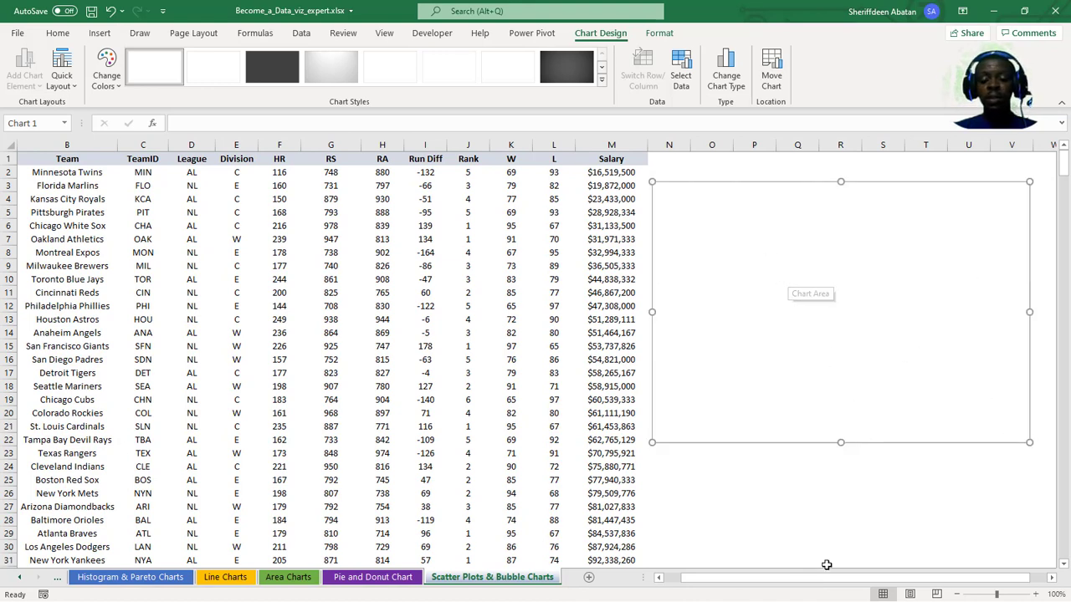
# Add a new data series to the chart and name it MLB TEAM (200)
pyautogui.rightClick(742, 262)
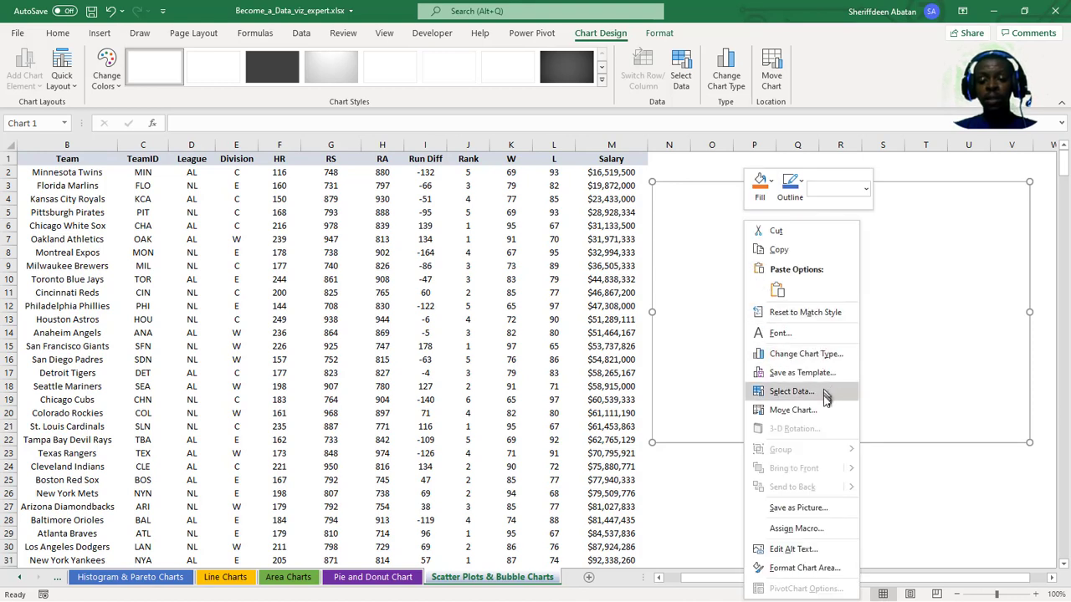
pyautogui.click(790, 392)
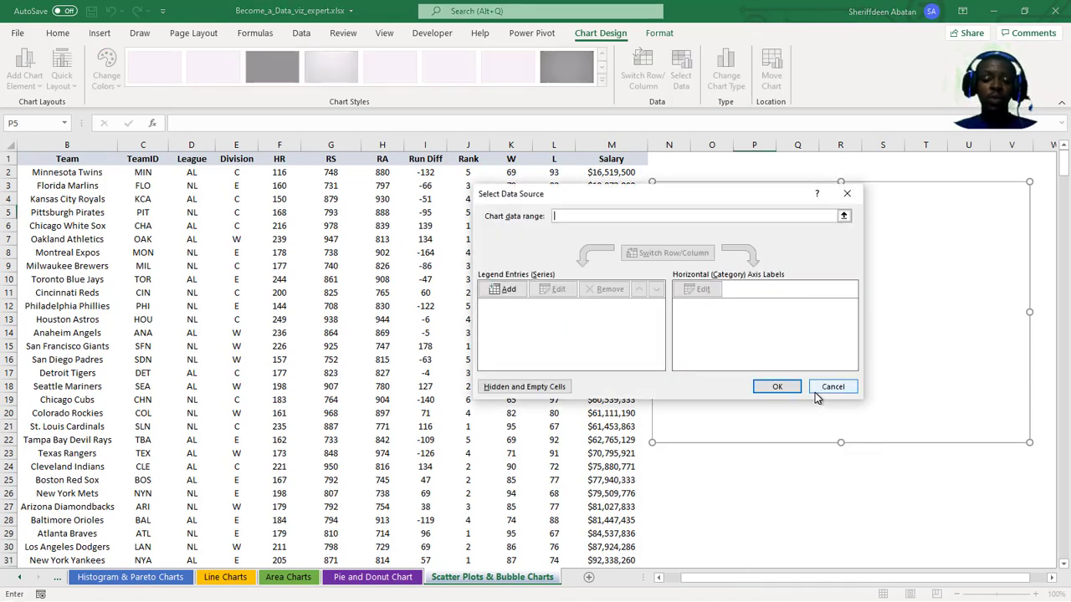
pyautogui.click(504, 289)
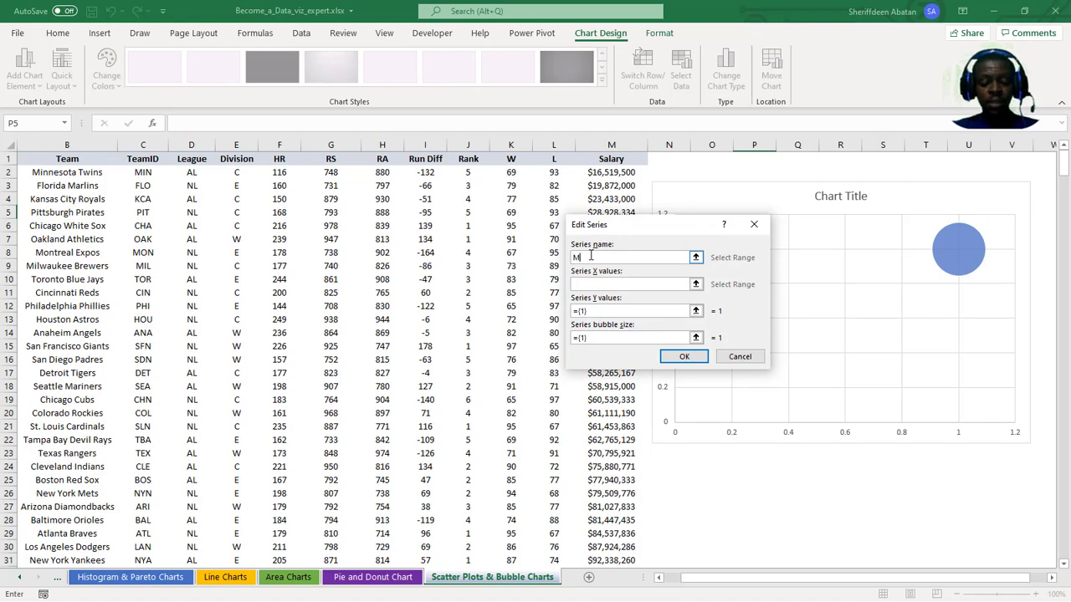
pyautogui.write('MLB TEAM (200)')
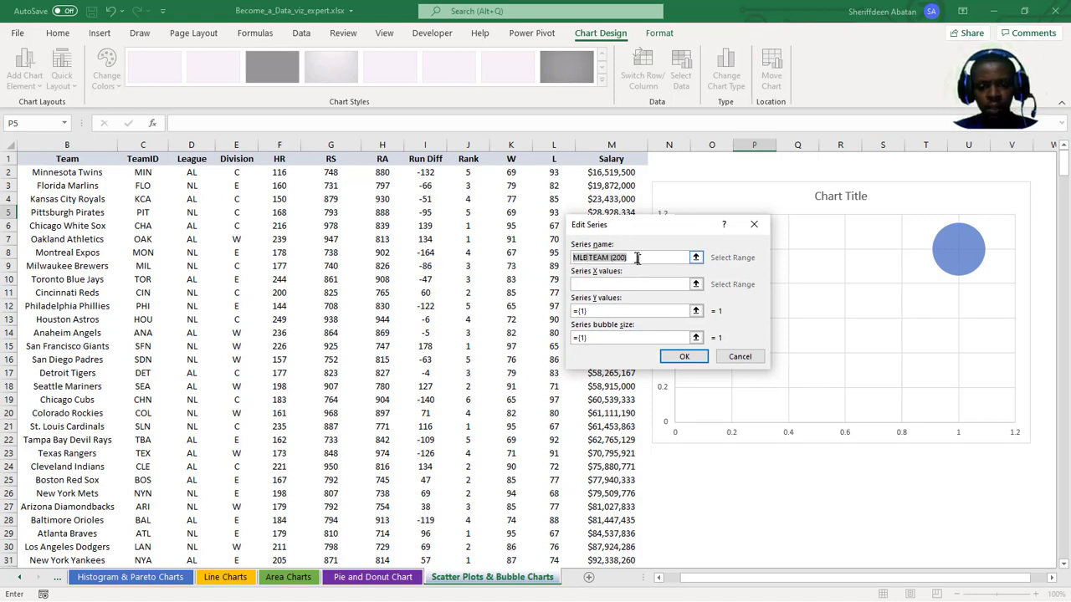
# Set the series X values to the year-2000 Run Diff figures in I2:I31
pyautogui.click(626, 285)
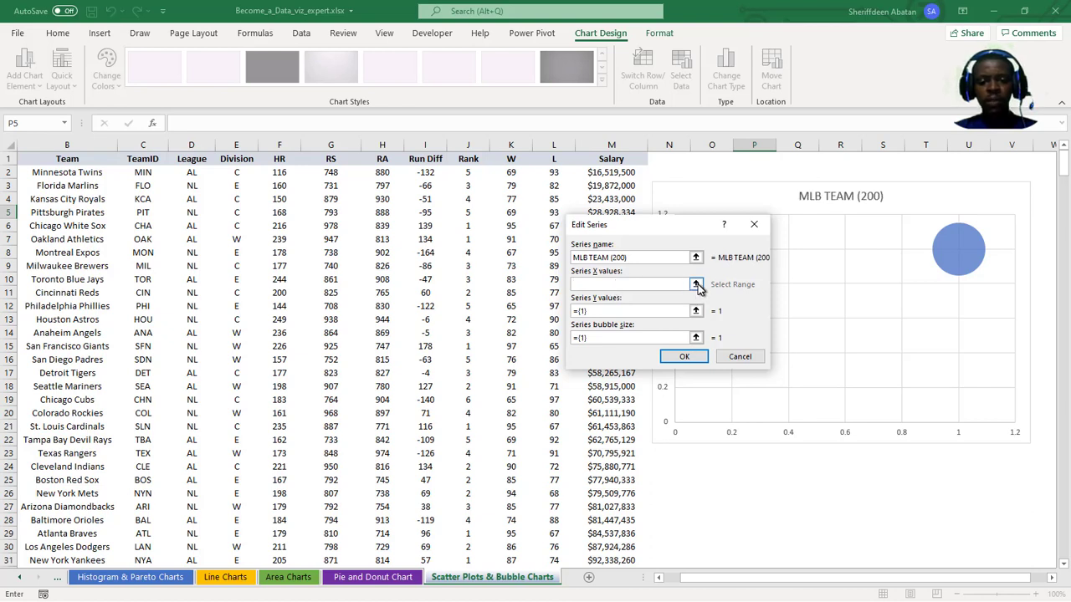
pyautogui.click(696, 285)
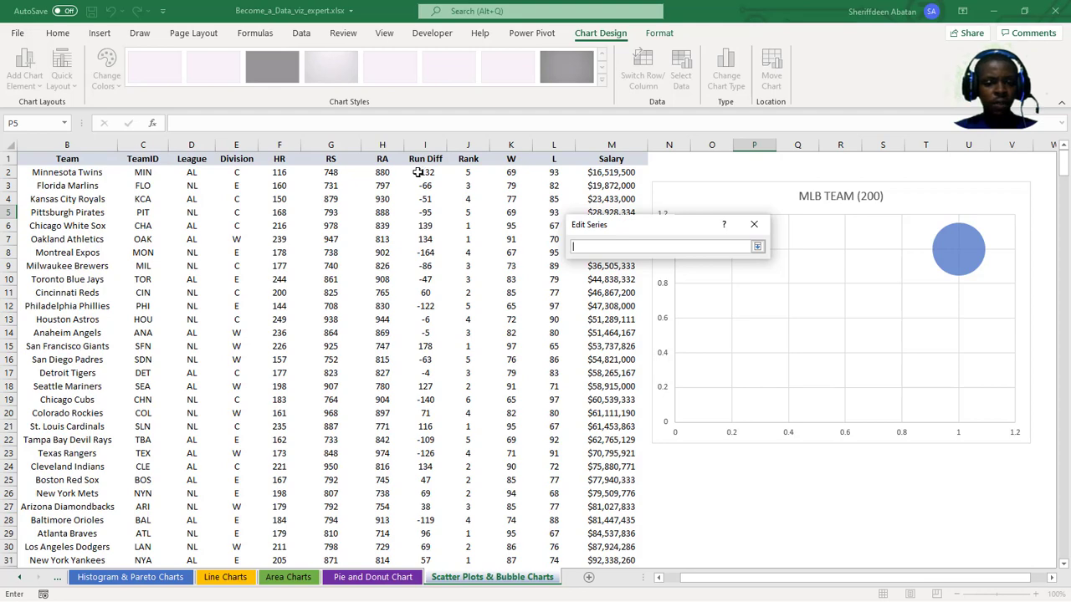
pyautogui.moveTo(418, 172)
pyautogui.mouseDown()
pyautogui.moveTo(428, 377)
pyautogui.moveTo(474, 533)
pyautogui.mouseUp()
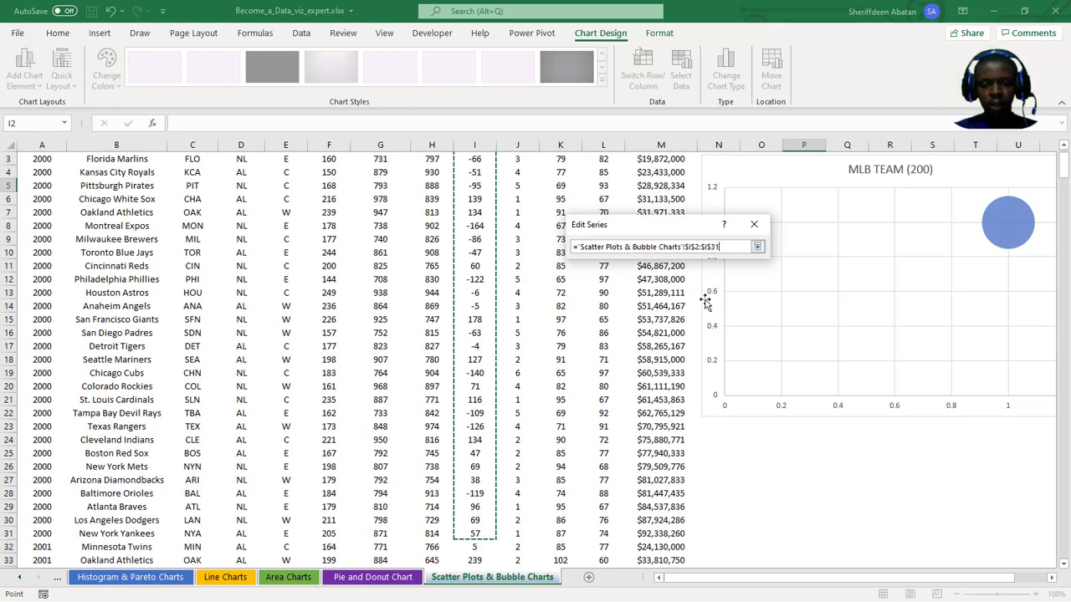
pyautogui.click(758, 249)
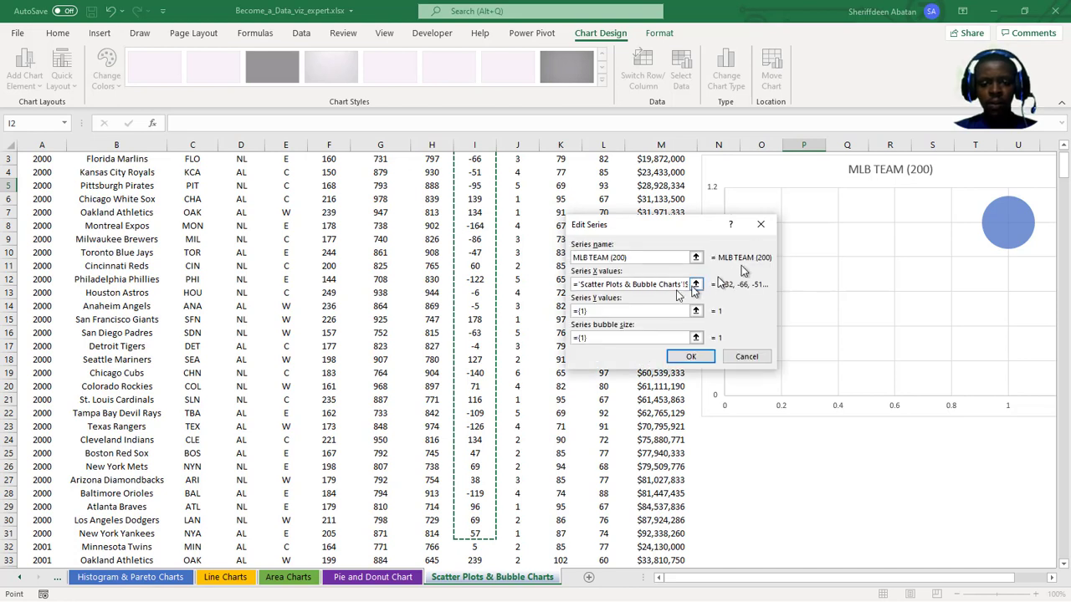
# Set the series Y values to the year-2000 wins (W) in K2:K31
pyautogui.click(696, 311)
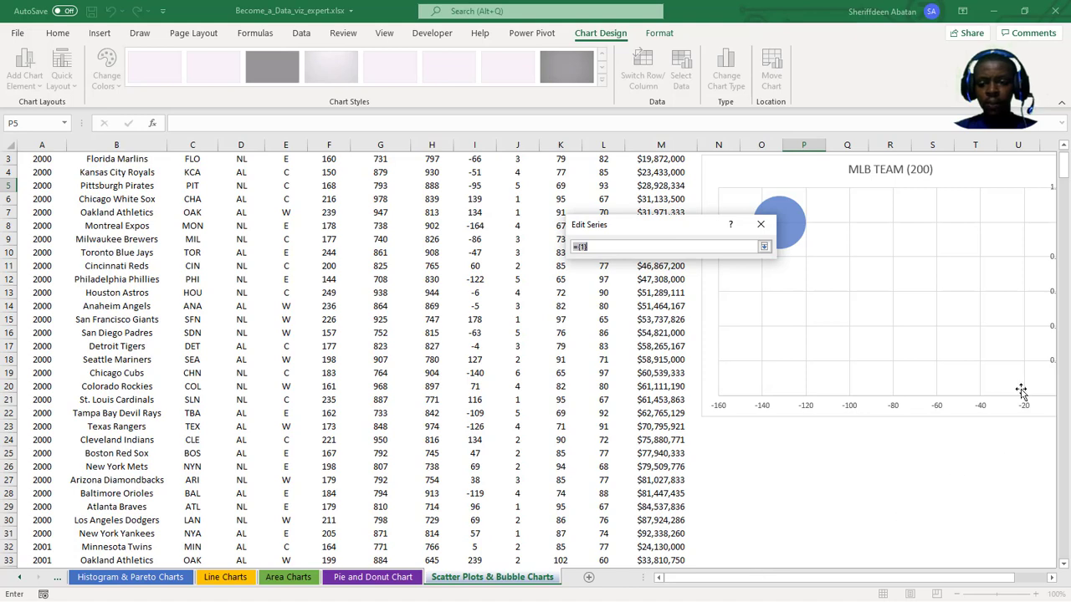
pyautogui.scroll(1, 1062, 171)
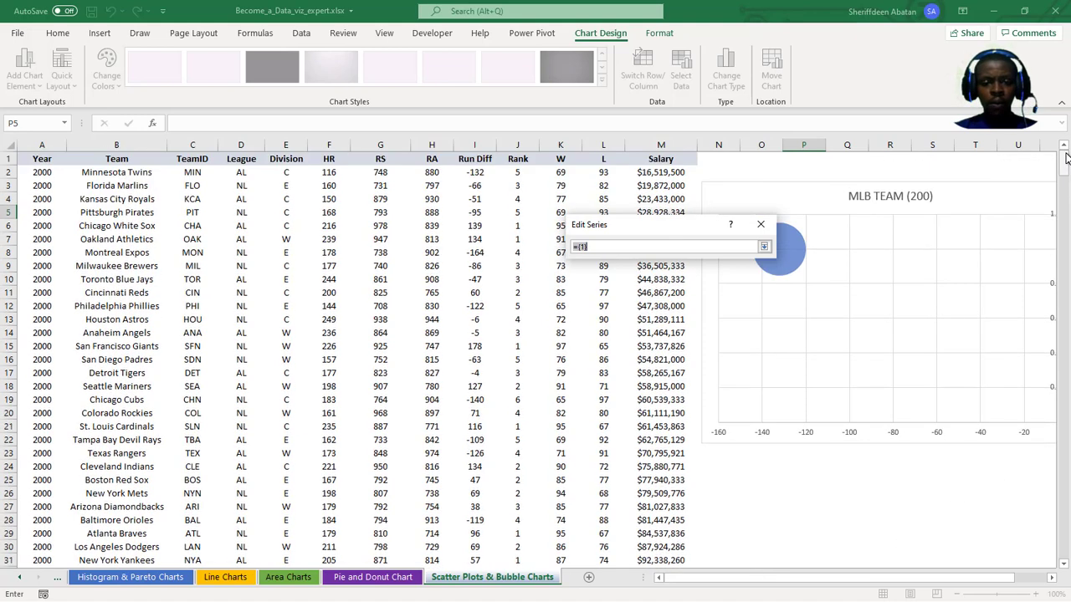
pyautogui.moveTo(559, 171); pyautogui.dragTo(561, 452)
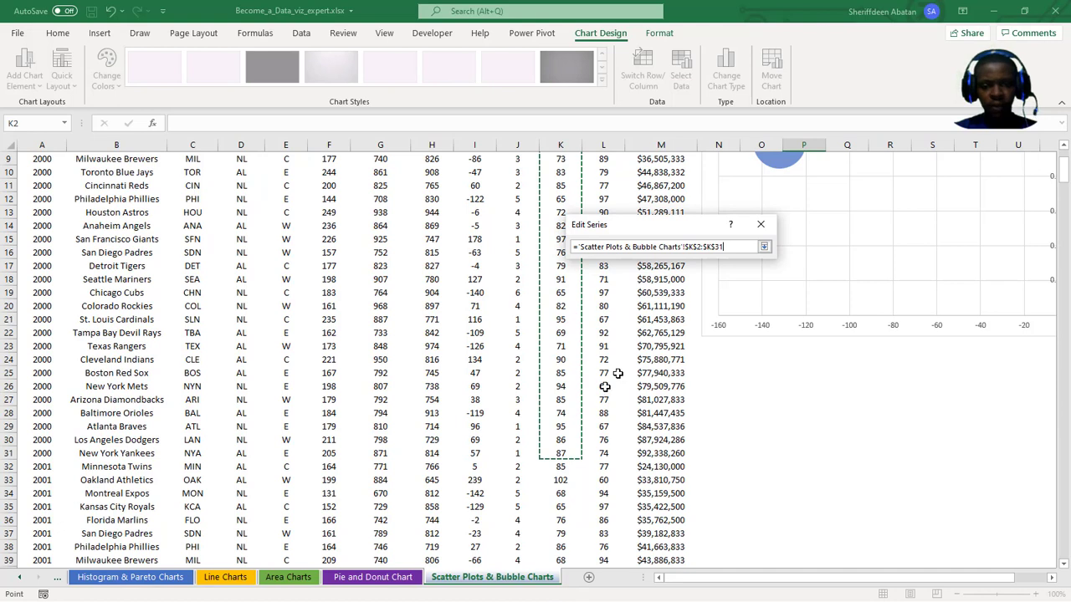
pyautogui.click(764, 247)
# Set the series bubble size to the year-2000 Salary figures in M2:M31 and apply the series to the chart
pyautogui.click(695, 337)
pyautogui.moveTo(1066, 178); pyautogui.dragTo(1067, 157)
pyautogui.moveTo(646, 180); pyautogui.dragTo(663, 546)
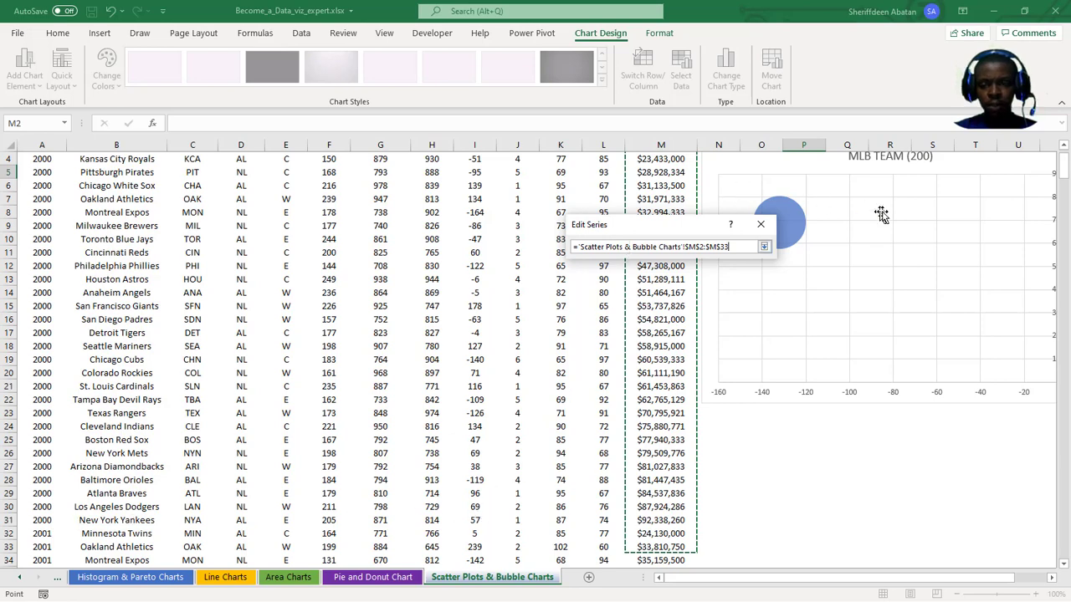
pyautogui.scroll(1, 1064, 173)
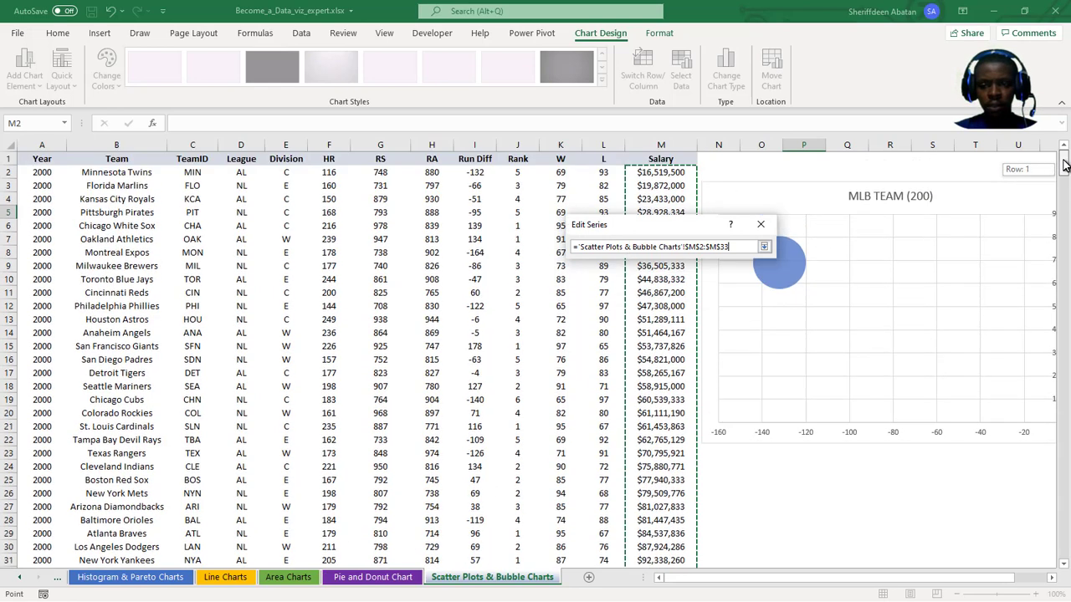
pyautogui.moveTo(652, 173); pyautogui.dragTo(655, 525)
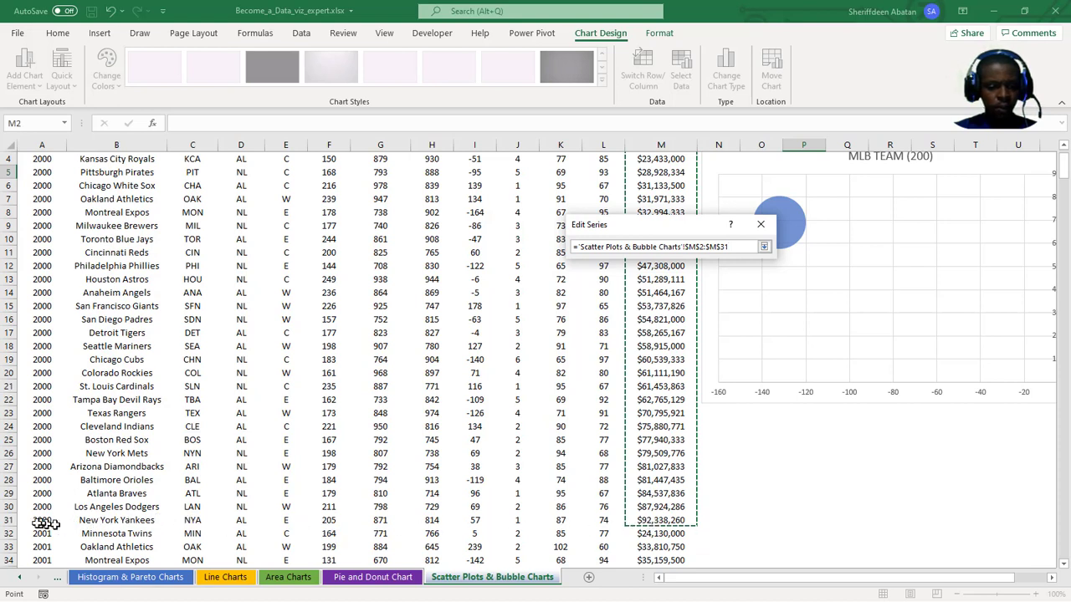
pyautogui.click(763, 247)
pyautogui.click(692, 358)
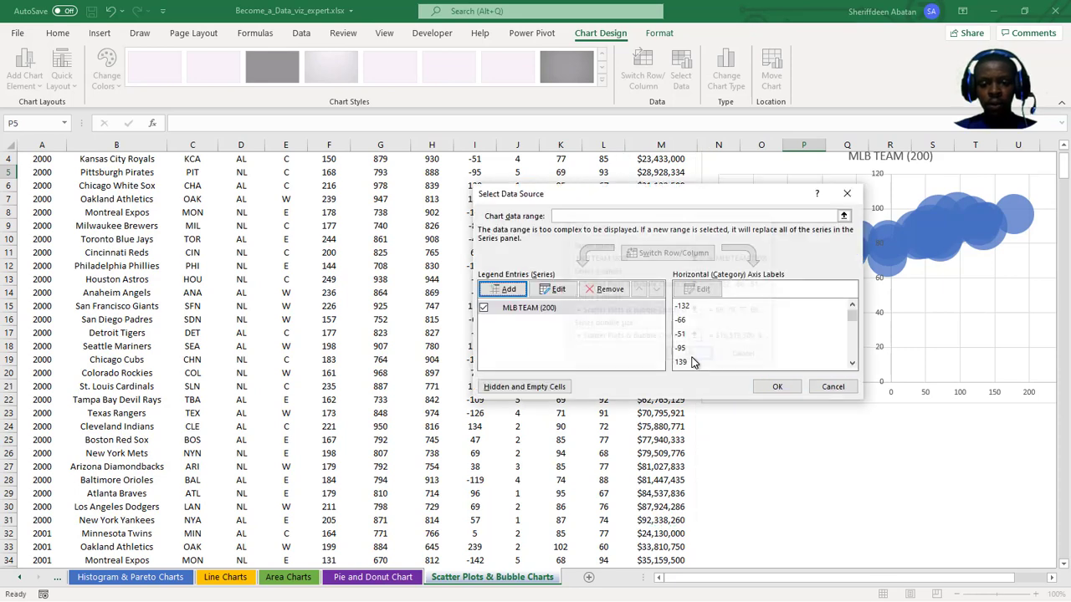
pyautogui.click(770, 384)
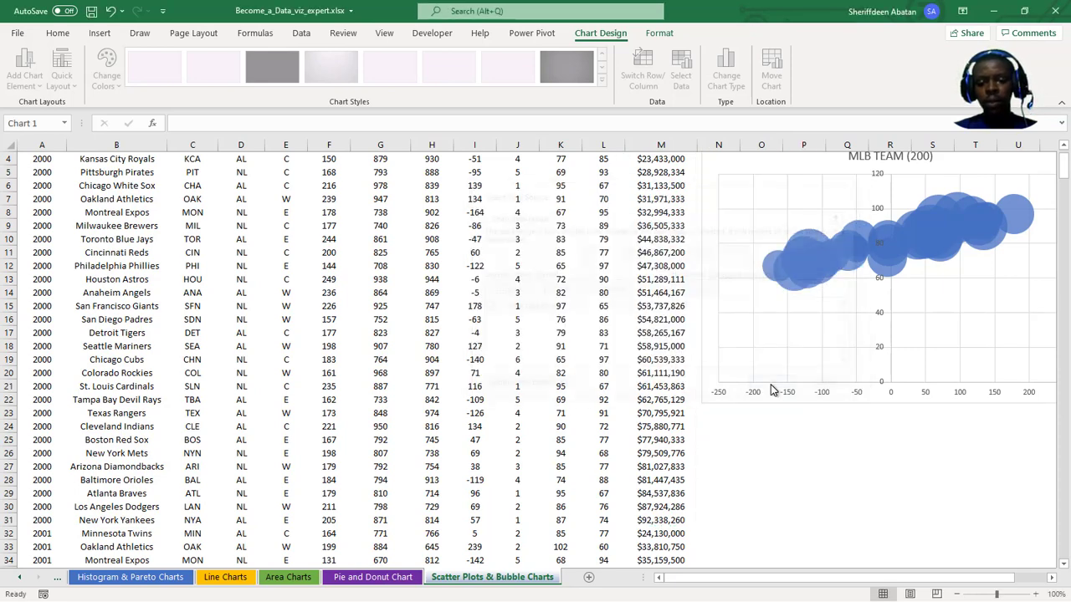
# Enlarge the bubble chart further so its lower corner reaches about column X, row 26
pyautogui.moveTo(747, 583); pyautogui.dragTo(833, 577)
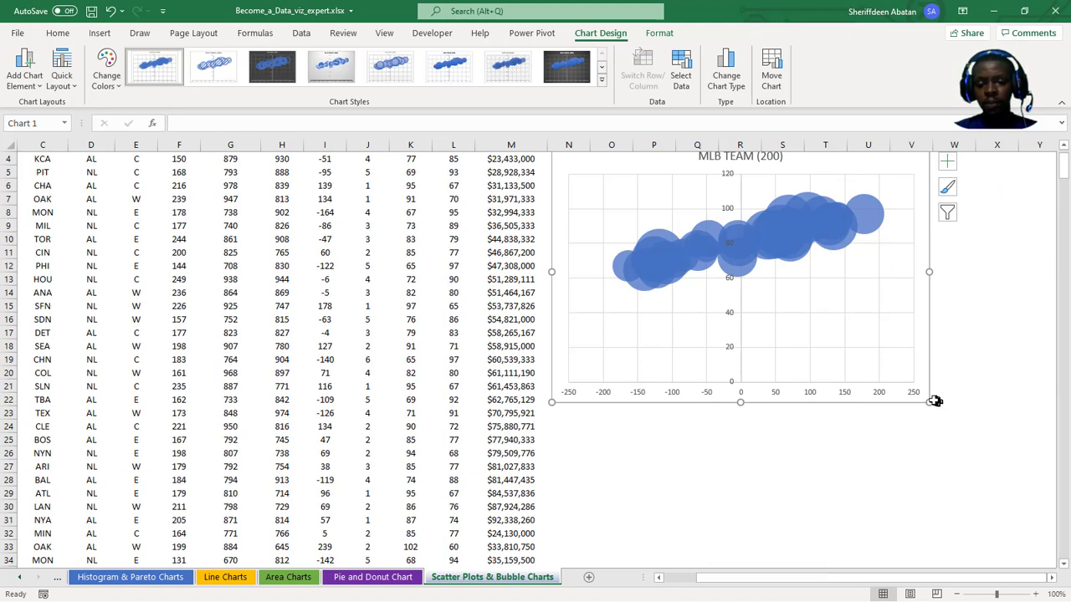
pyautogui.moveTo(930, 404); pyautogui.dragTo(997, 454)
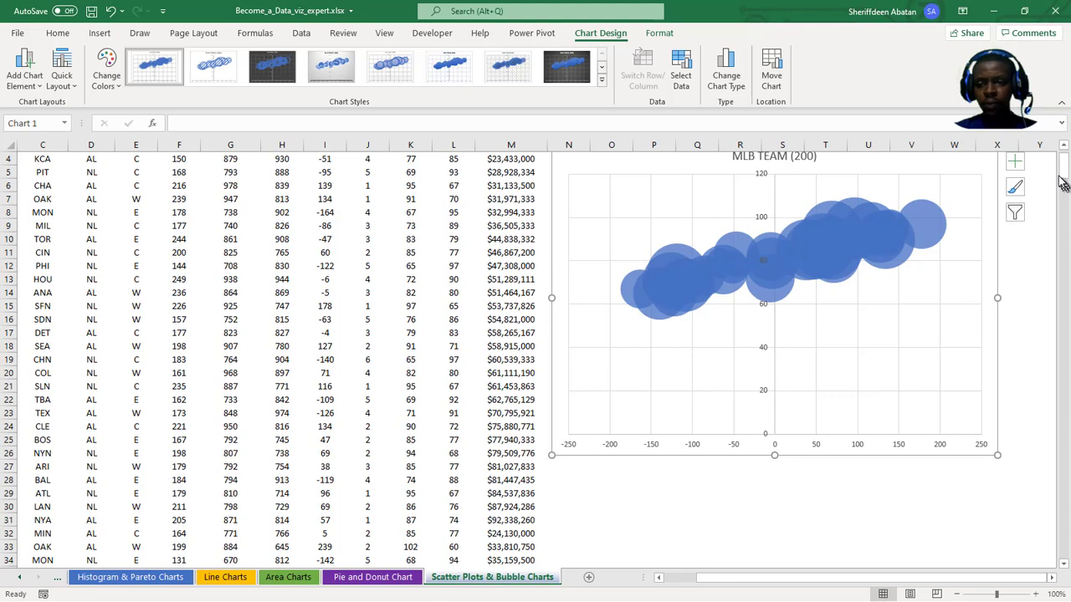
# Move the bubble chart up to start at row 2 and enlarge it to about column Y, row 26
pyautogui.scroll(1, 1064, 180)
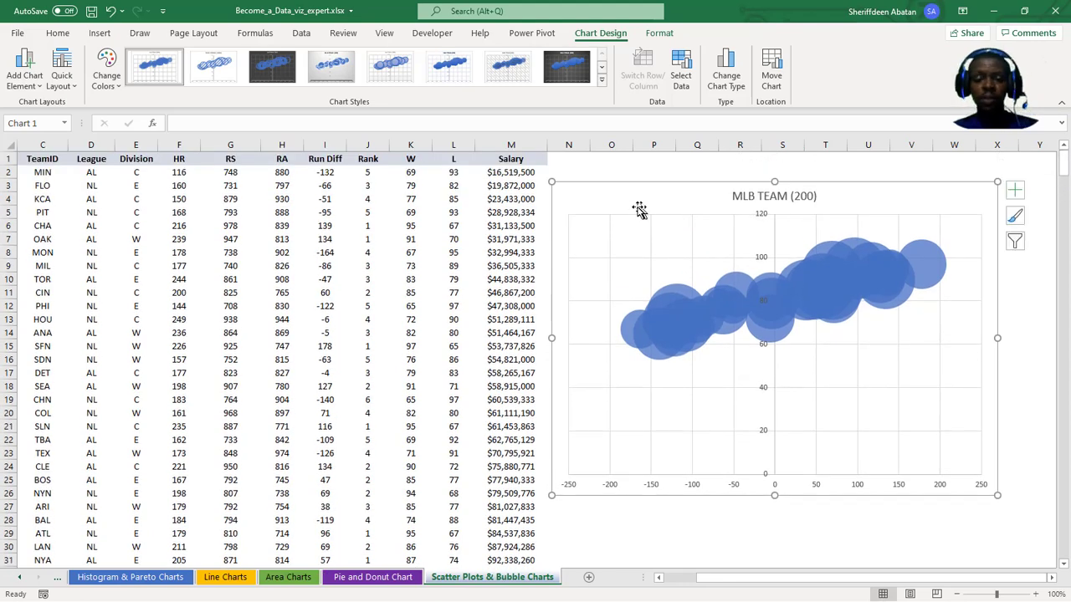
pyautogui.moveTo(629, 204); pyautogui.dragTo(628, 187)
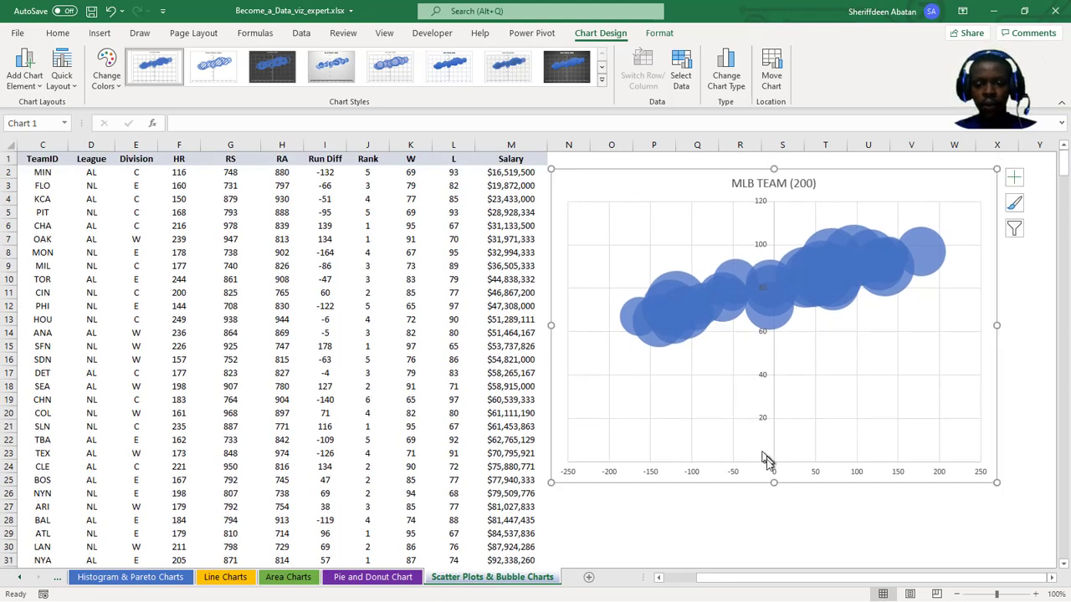
pyautogui.click(735, 474)
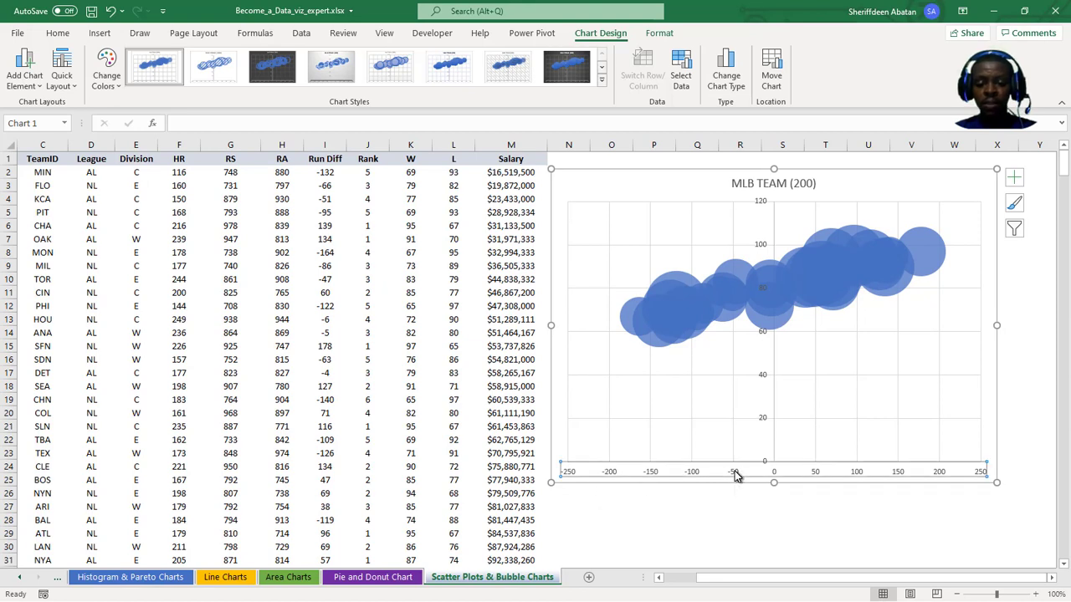
pyautogui.click(1053, 578)
pyautogui.moveTo(855, 482); pyautogui.dragTo(892, 488)
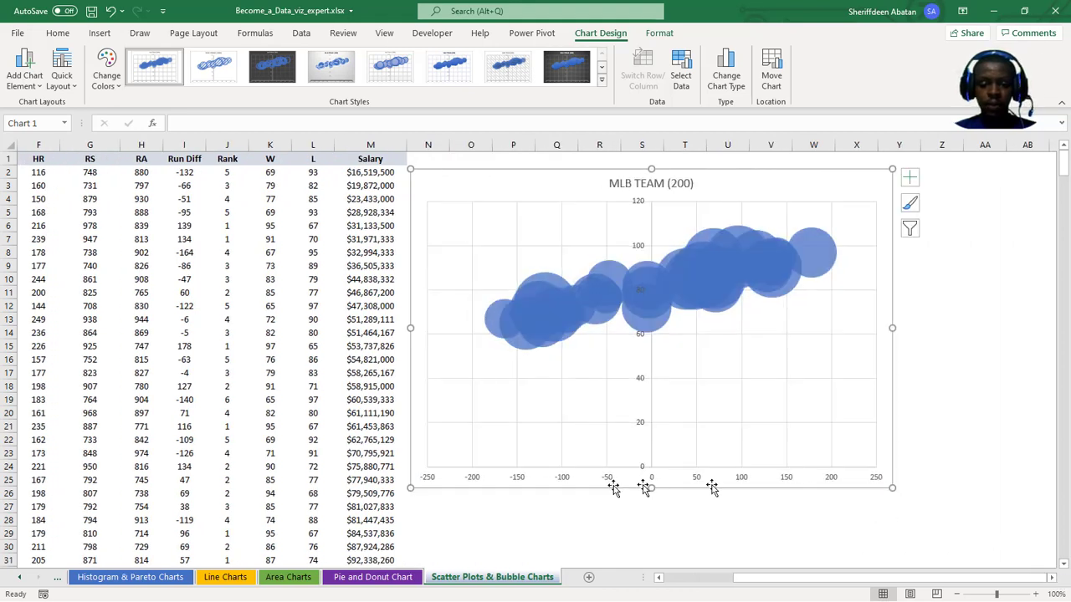
# Set the minimum bound of the chart's horizontal axis to -200
pyautogui.rightClick(562, 481)
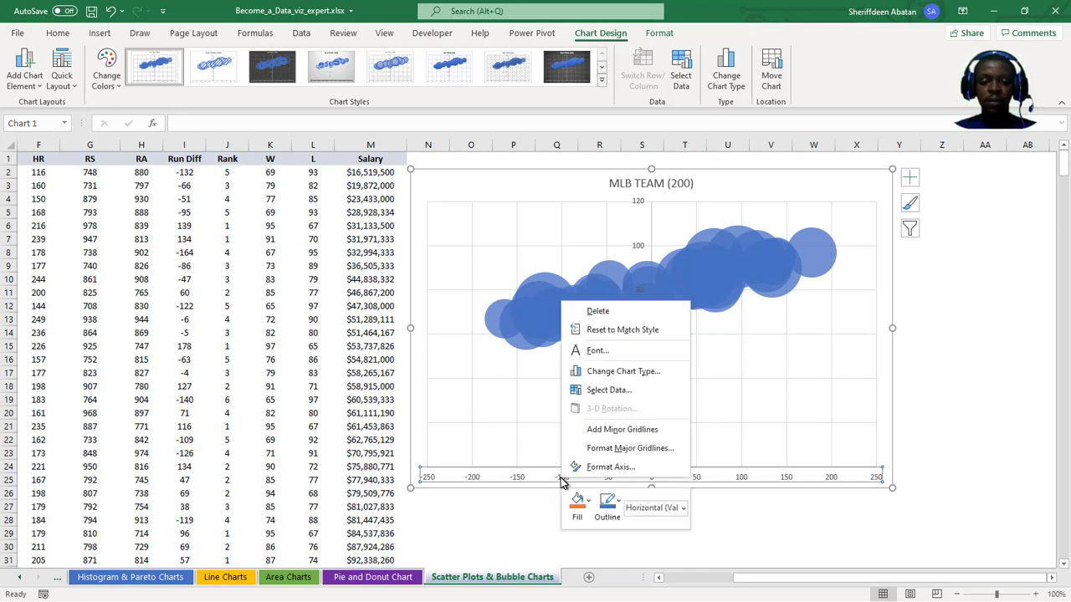
pyautogui.click(640, 471)
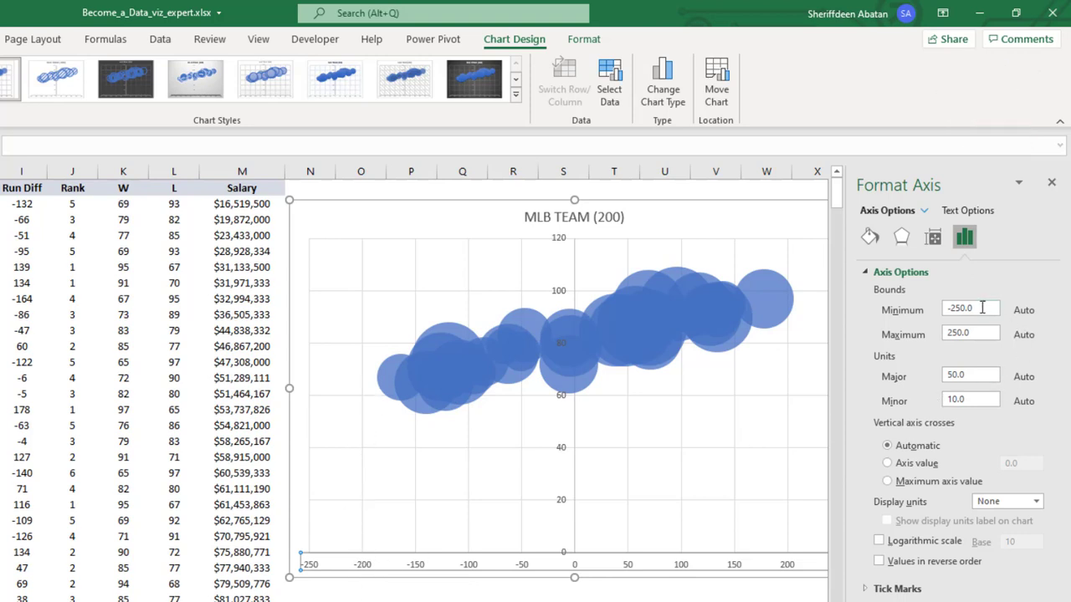
pyautogui.moveTo(979, 308); pyautogui.dragTo(929, 314)
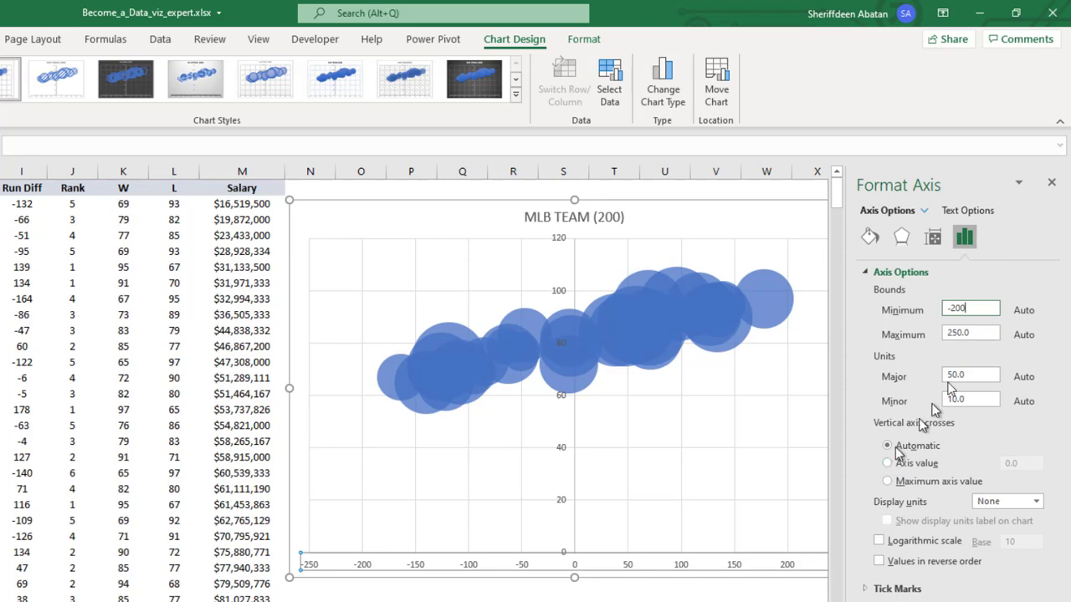
pyautogui.press('Return')
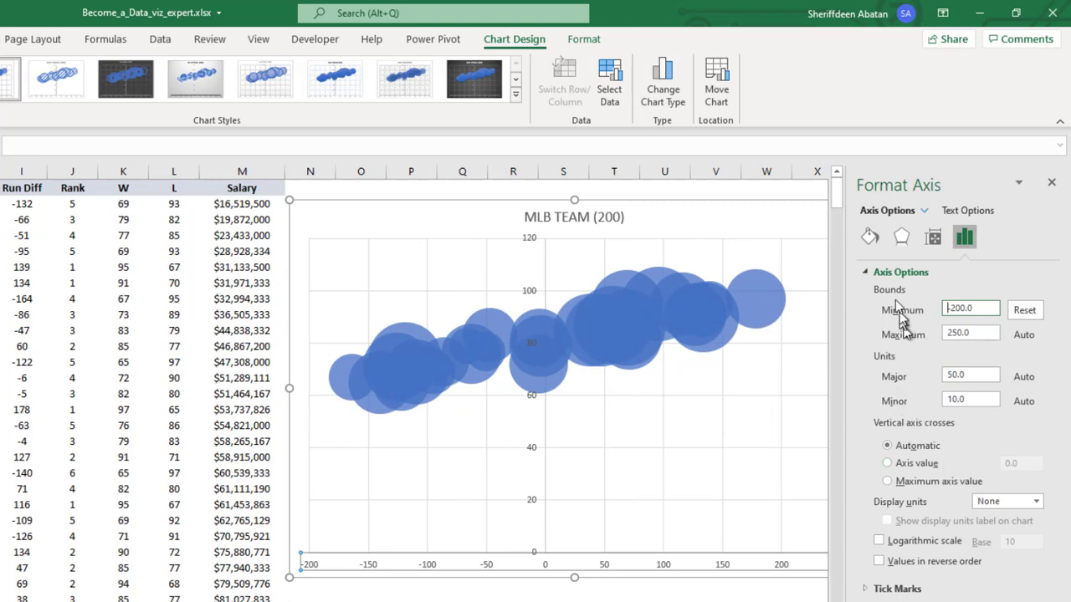
# Make the vertical axis cross the horizontal axis at axis value -200
pyautogui.click(887, 463)
pyautogui.click(1024, 463)
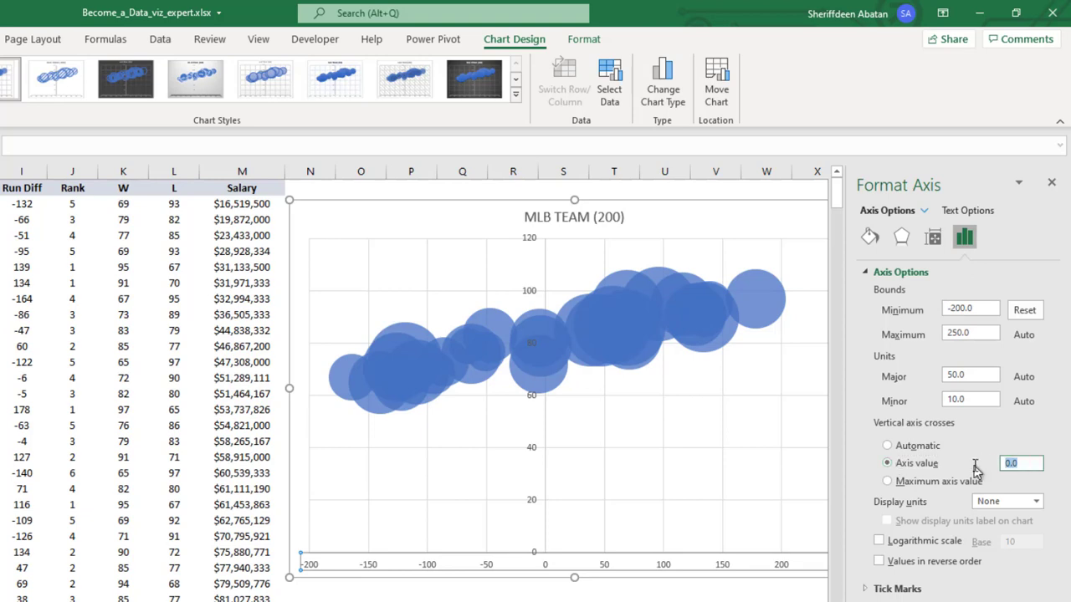
pyautogui.write('-200')
pyautogui.press('Return')
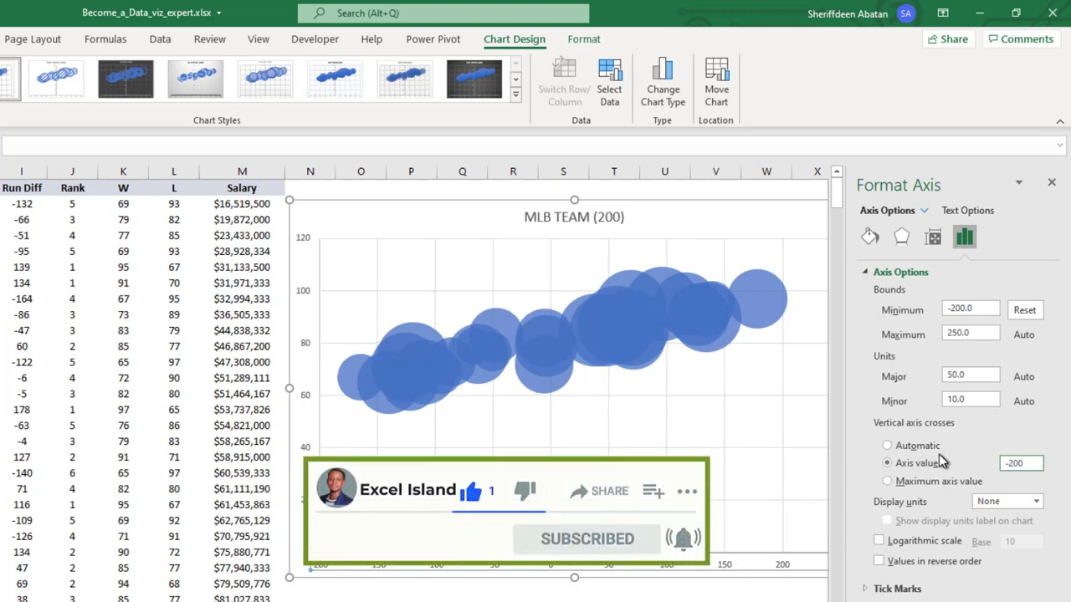
# Set the minimum bound of the chart's vertical axis to 40
pyautogui.click(307, 403)
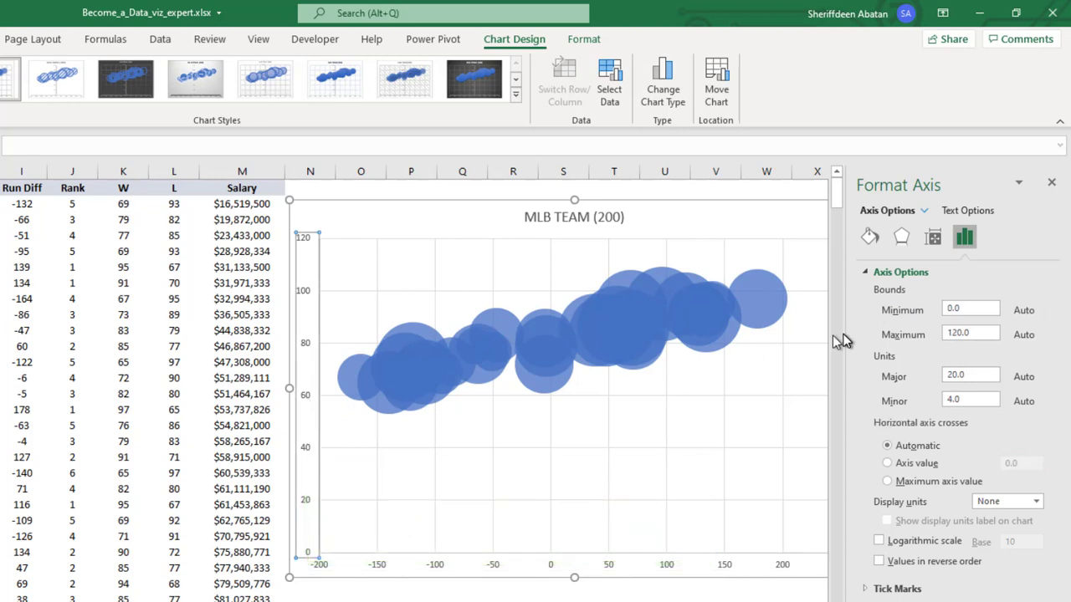
pyautogui.click(963, 309)
pyautogui.write('40')
pyautogui.press('Return')
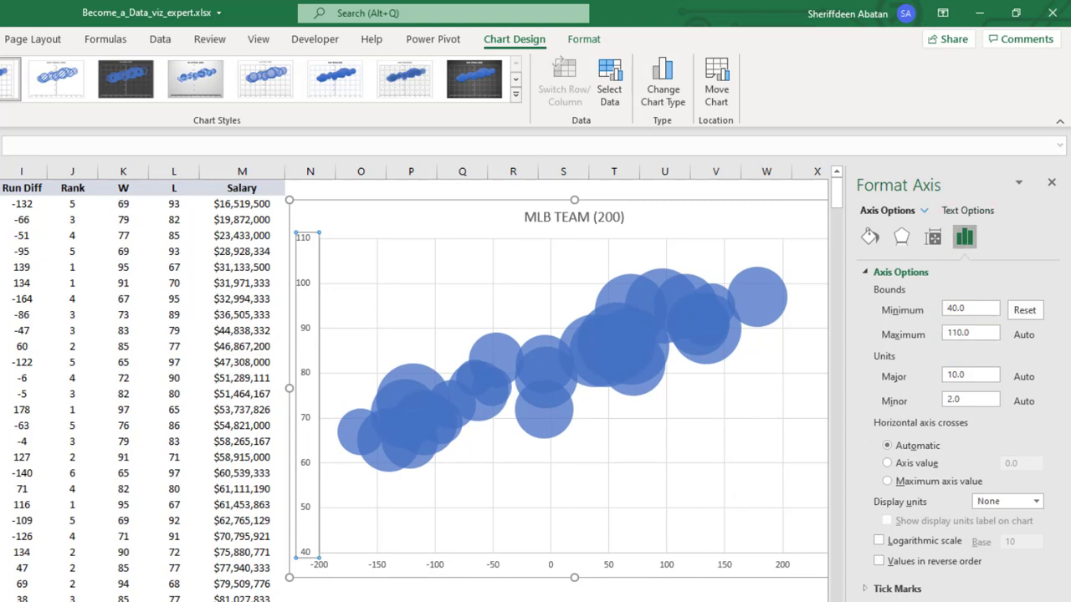
# Enlarge the bubble chart from its lower corner until it just reaches into column Z
pyautogui.hscroll(3, 552, 385)
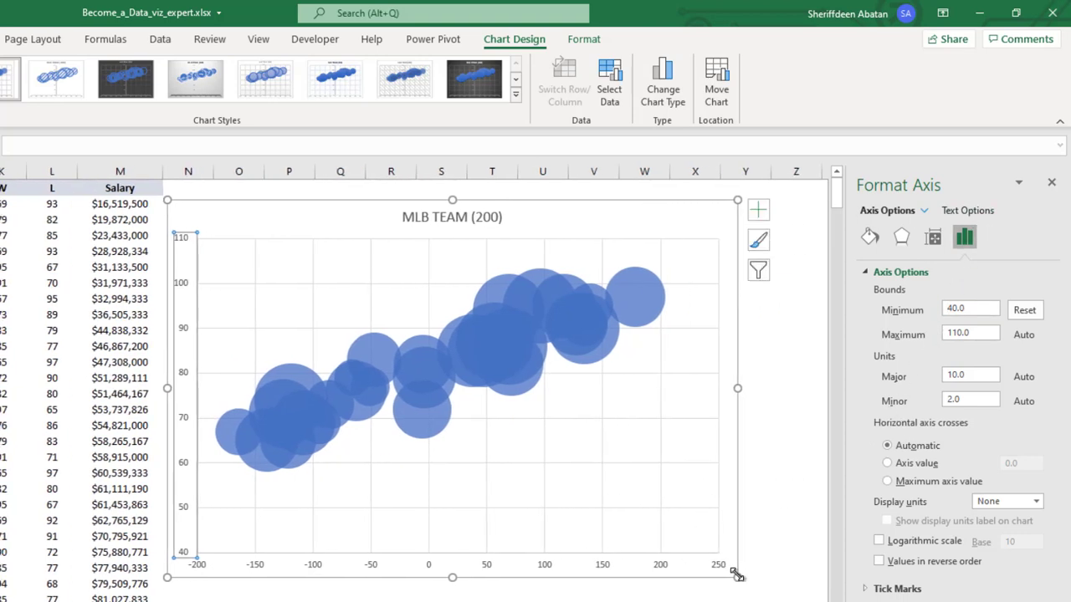
pyautogui.moveTo(741, 581); pyautogui.dragTo(786, 600)
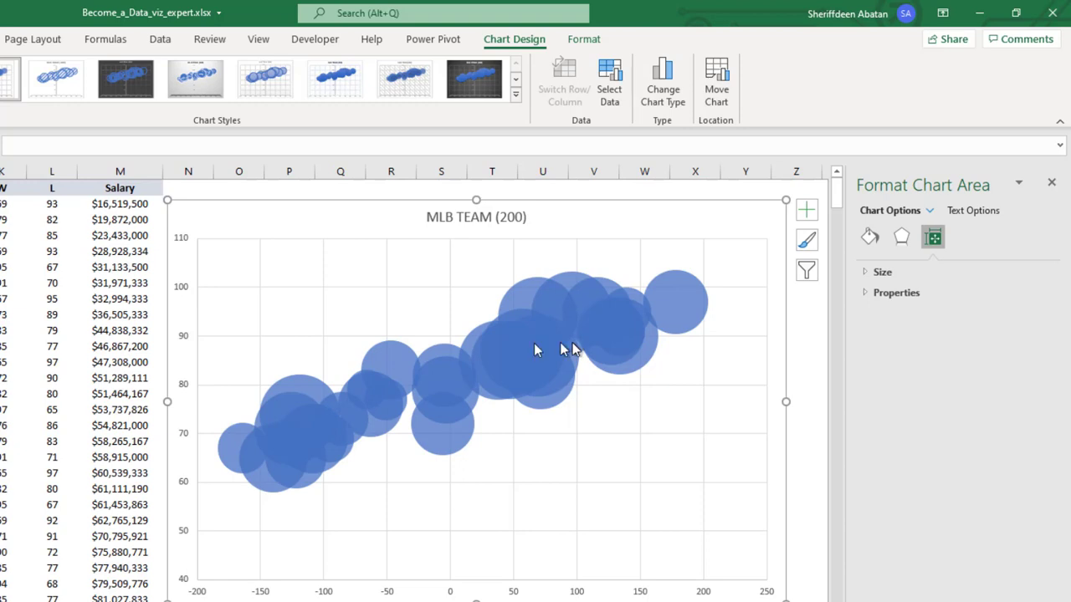
pyautogui.moveTo(270, 463)
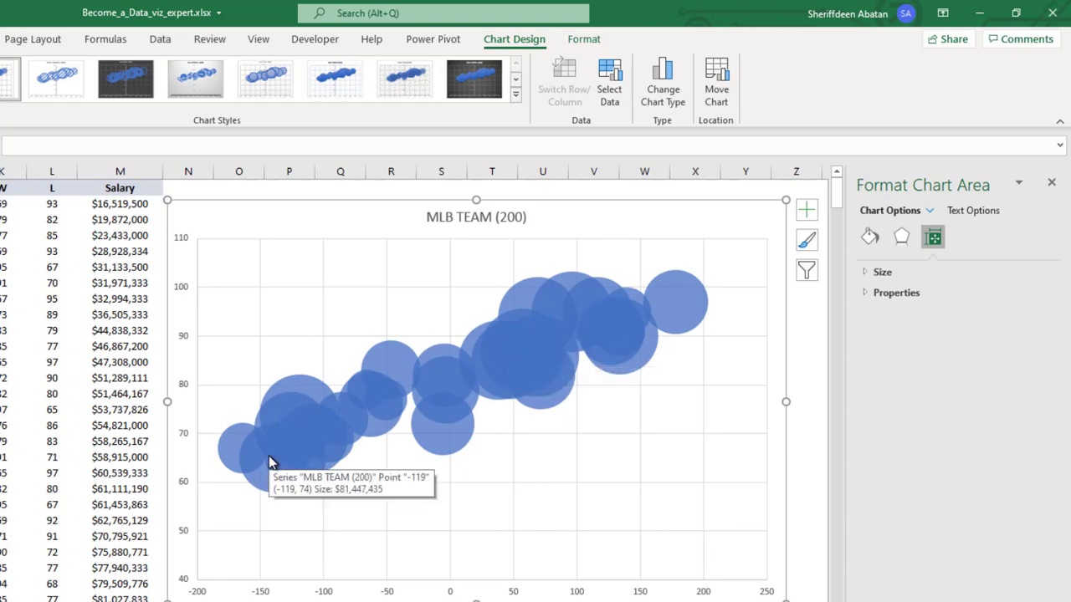
# Make size represent the width of bubbles for the MLB TEAM (200) series and scale the bubble size to 50
pyautogui.moveTo(528, 352)
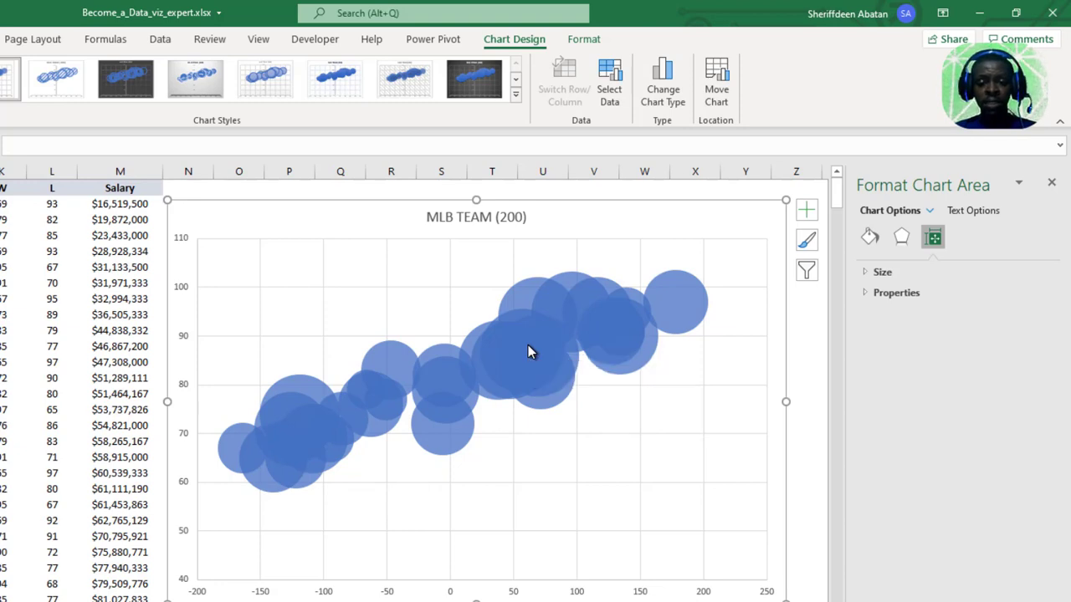
pyautogui.rightClick(528, 351)
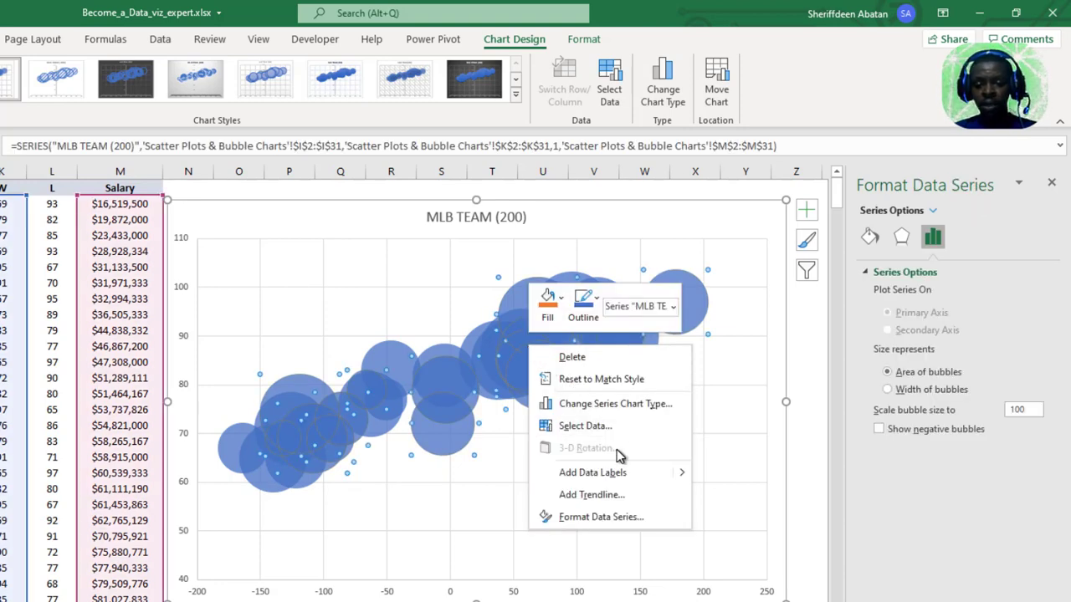
pyautogui.click(914, 358)
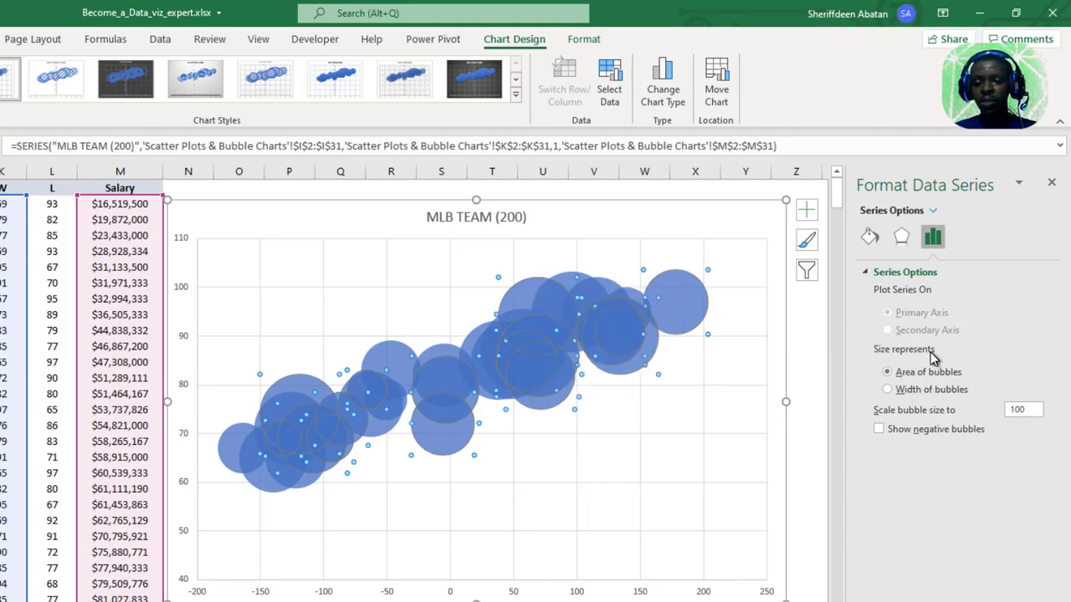
pyautogui.click(889, 391)
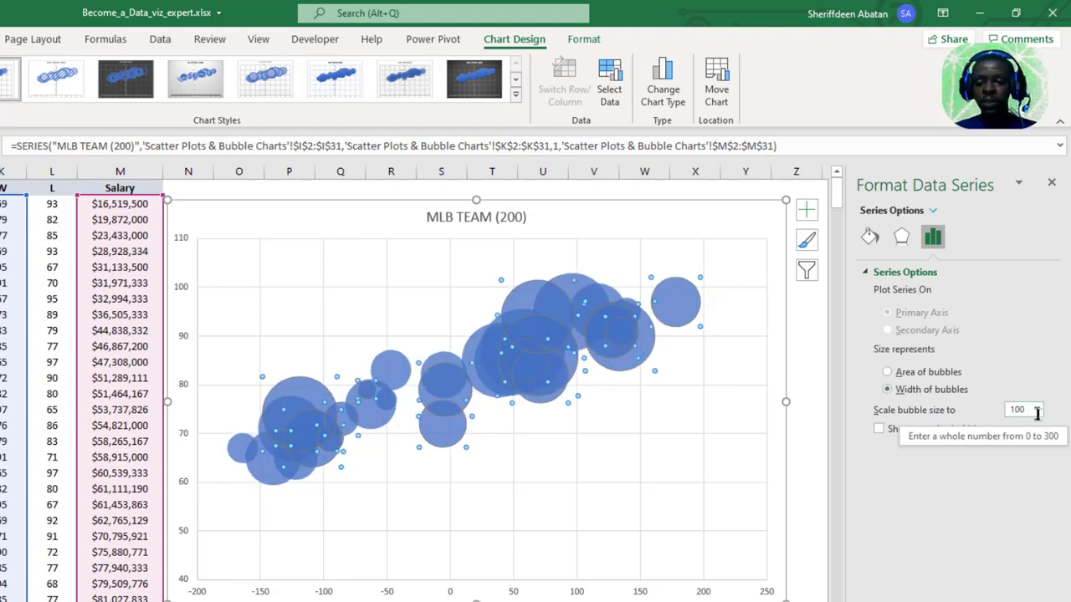
pyautogui.moveTo(1031, 410); pyautogui.dragTo(994, 421)
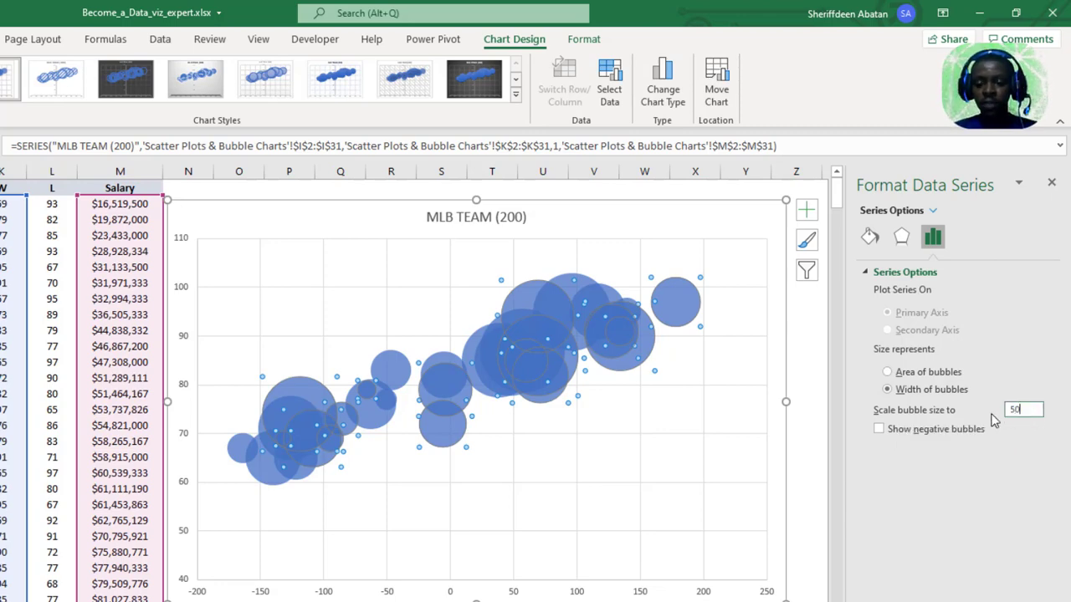
pyautogui.write('50')
pyautogui.press('Return')
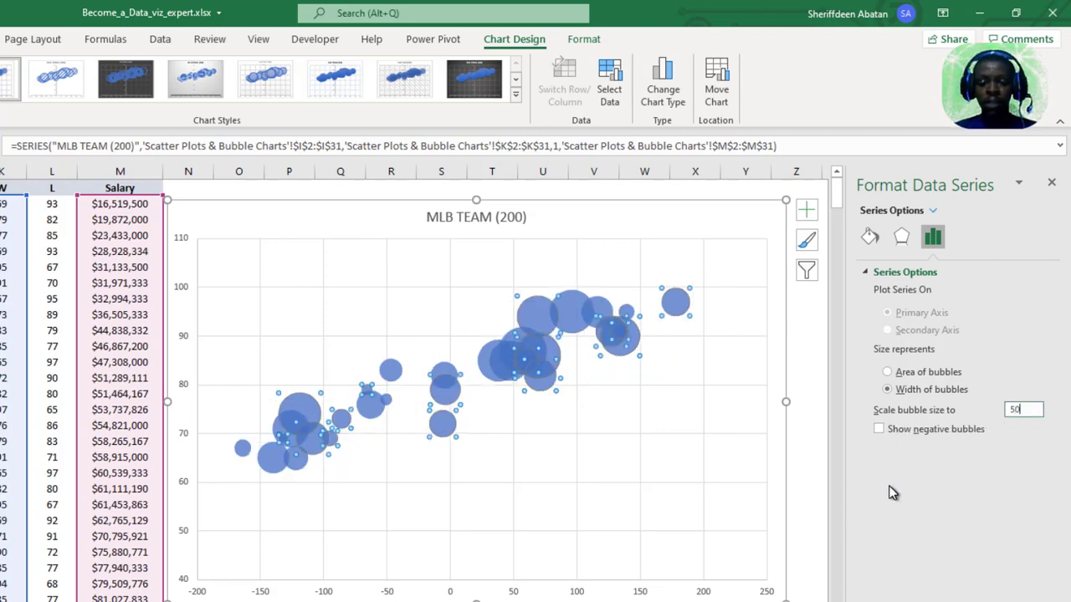
pyautogui.click(798, 492)
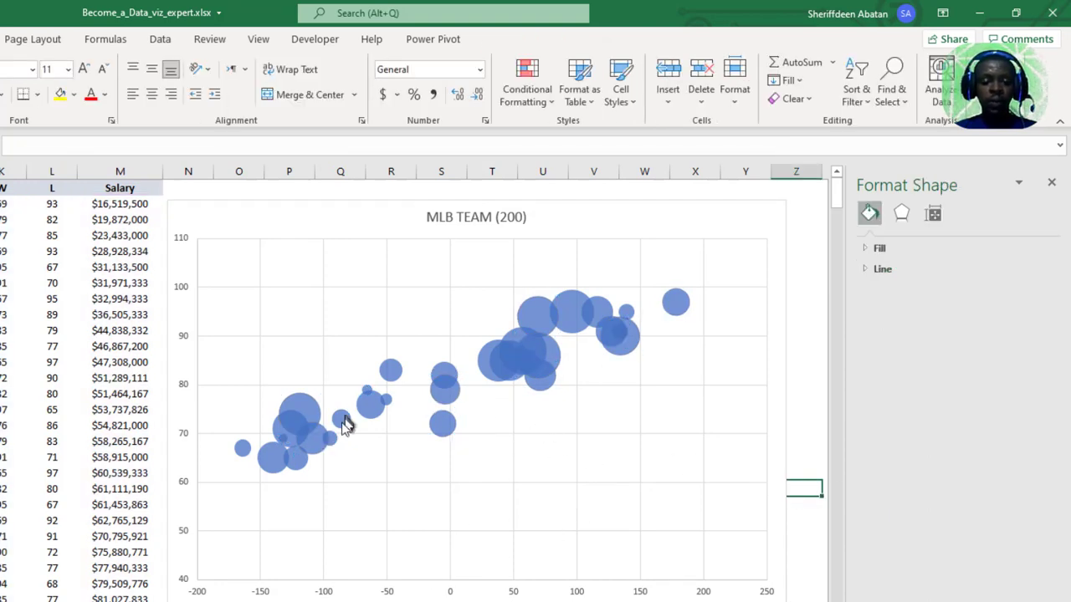
# Add data labels to the bubbles of the MLB TEAM (200) series
pyautogui.moveTo(305, 416)
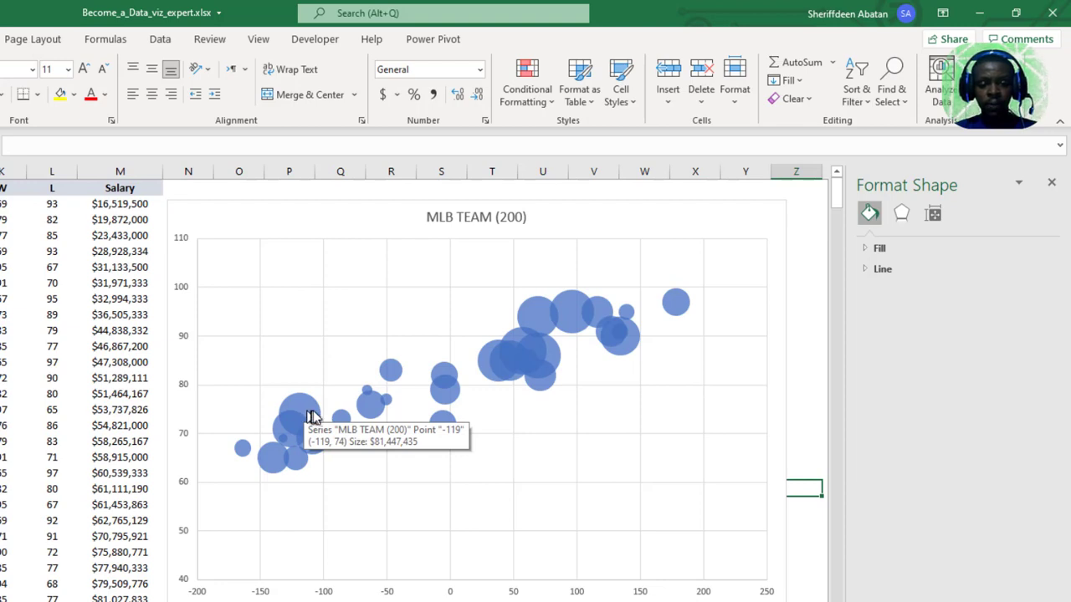
pyautogui.moveTo(534, 358)
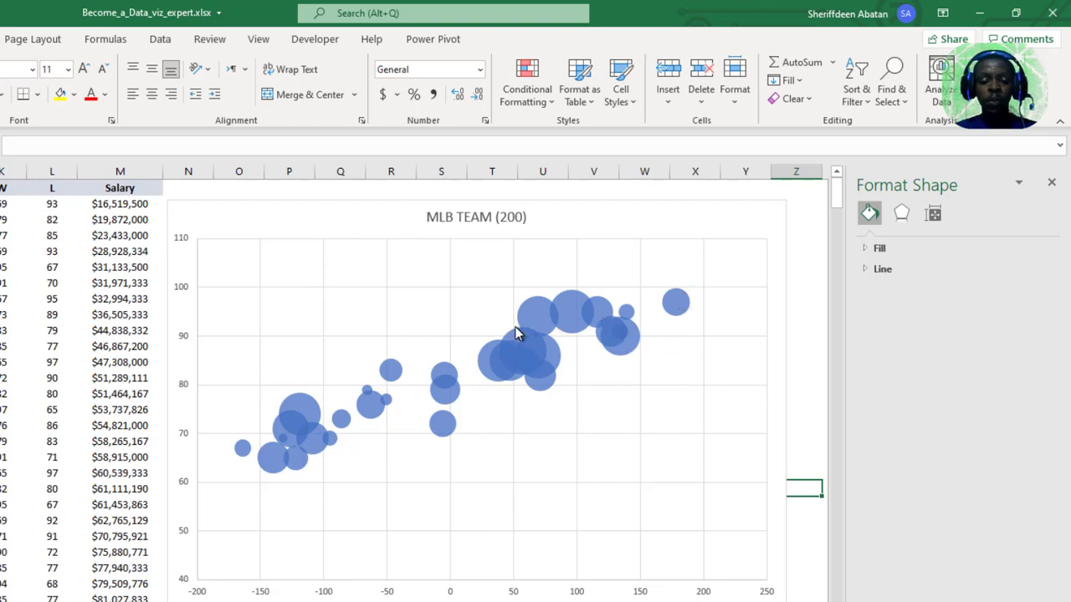
pyautogui.rightClick(568, 312)
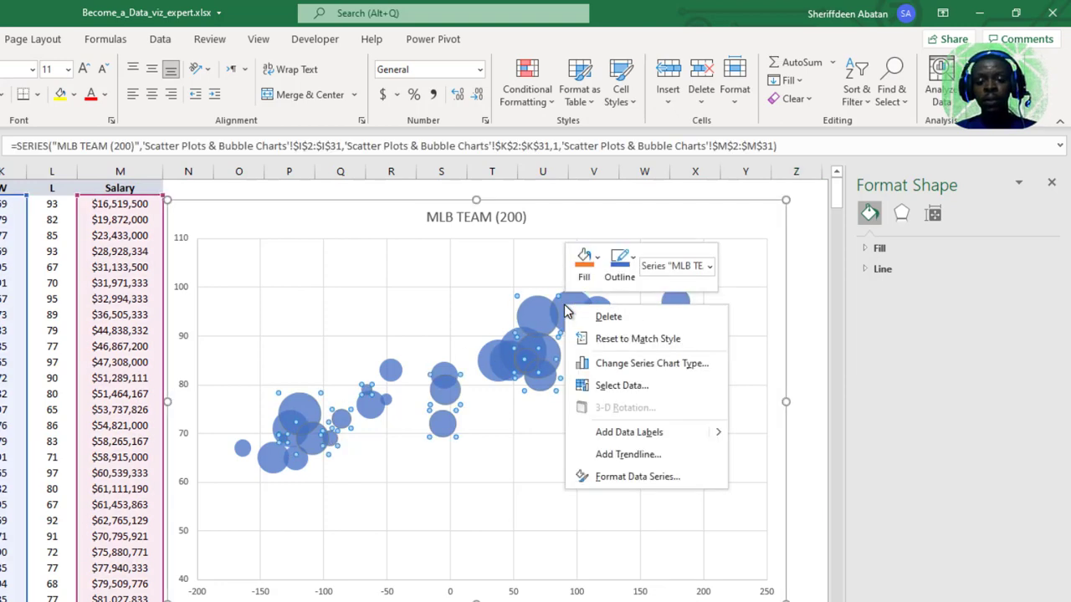
pyautogui.click(655, 438)
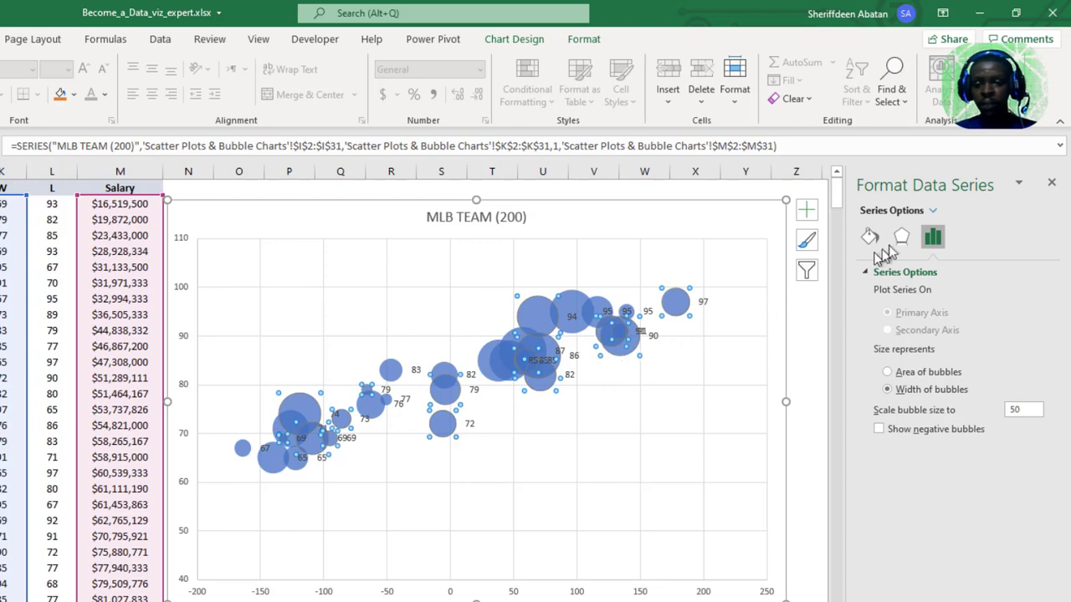
# Try Value From Cells, Series Name and X Value in the data labels, turn off Y Value, and undo the label removal
pyautogui.click(703, 302)
pyautogui.rightClick(703, 305)
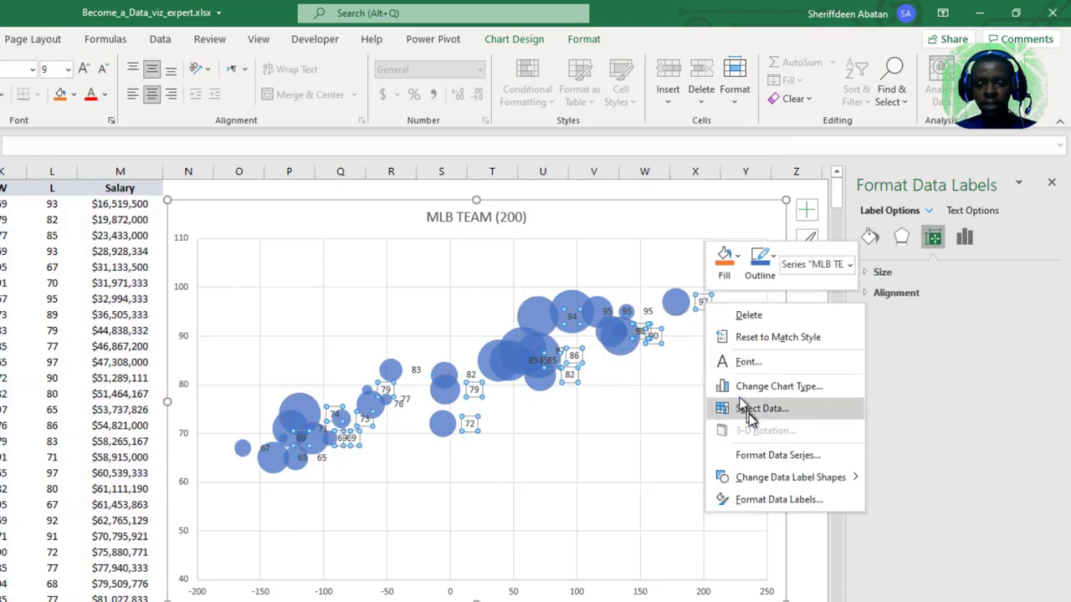
pyautogui.click(761, 500)
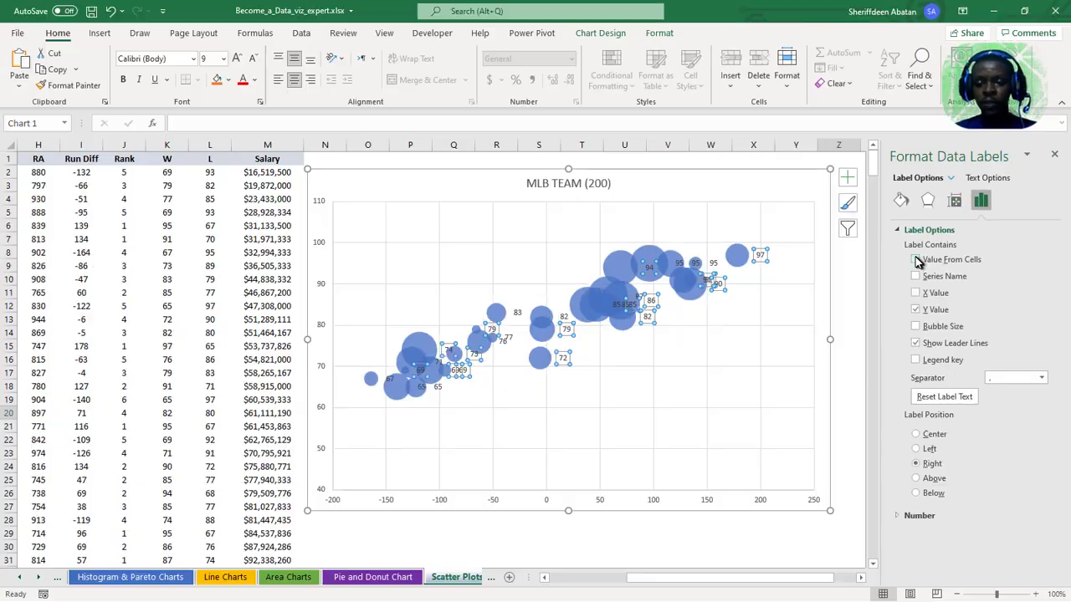
pyautogui.click(916, 259)
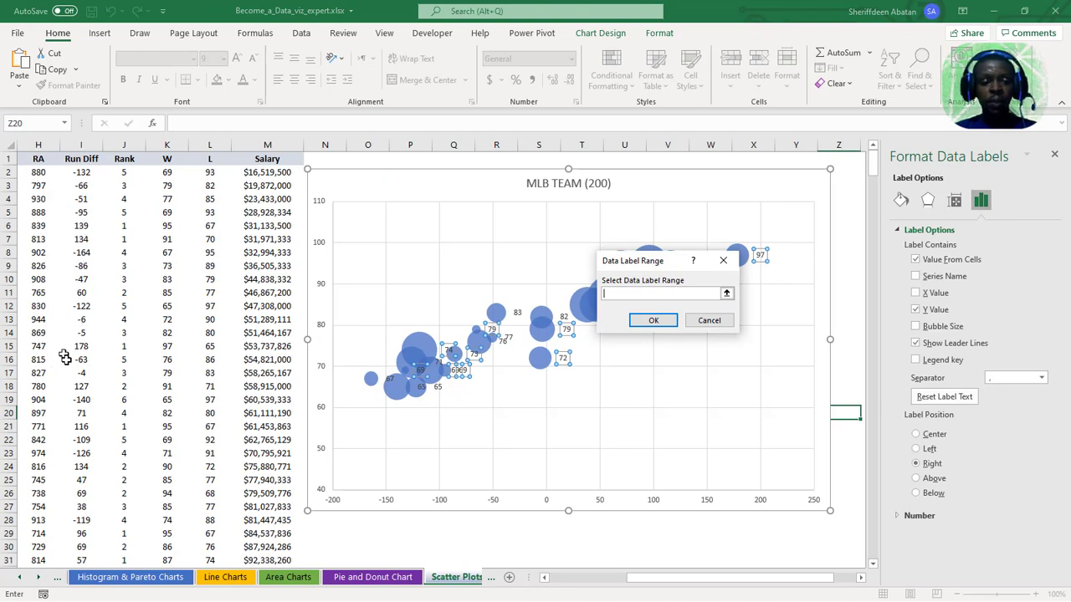
pyautogui.click(722, 263)
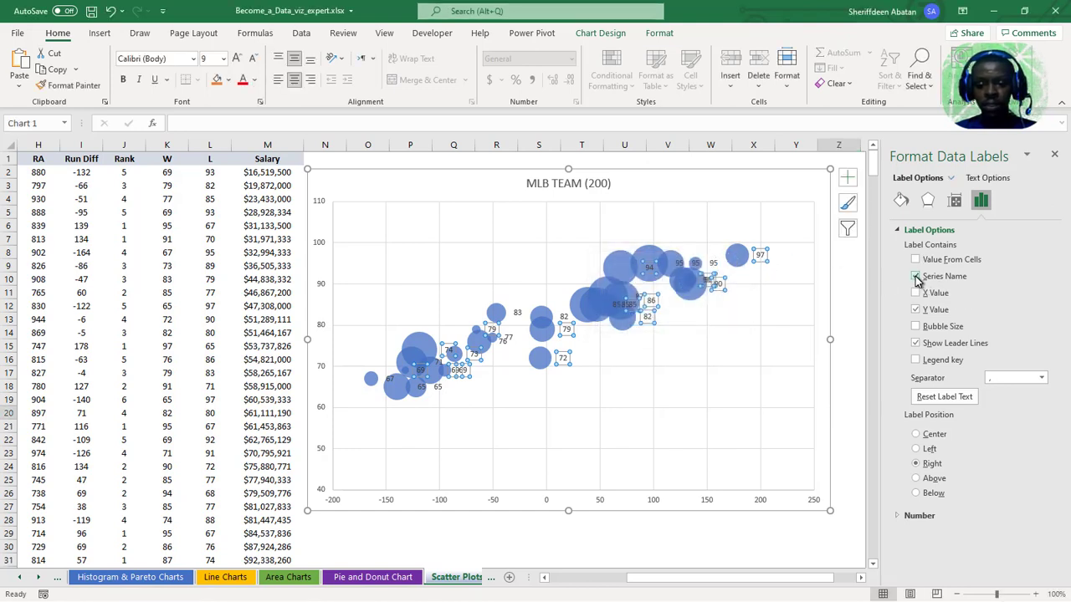
pyautogui.click(916, 277)
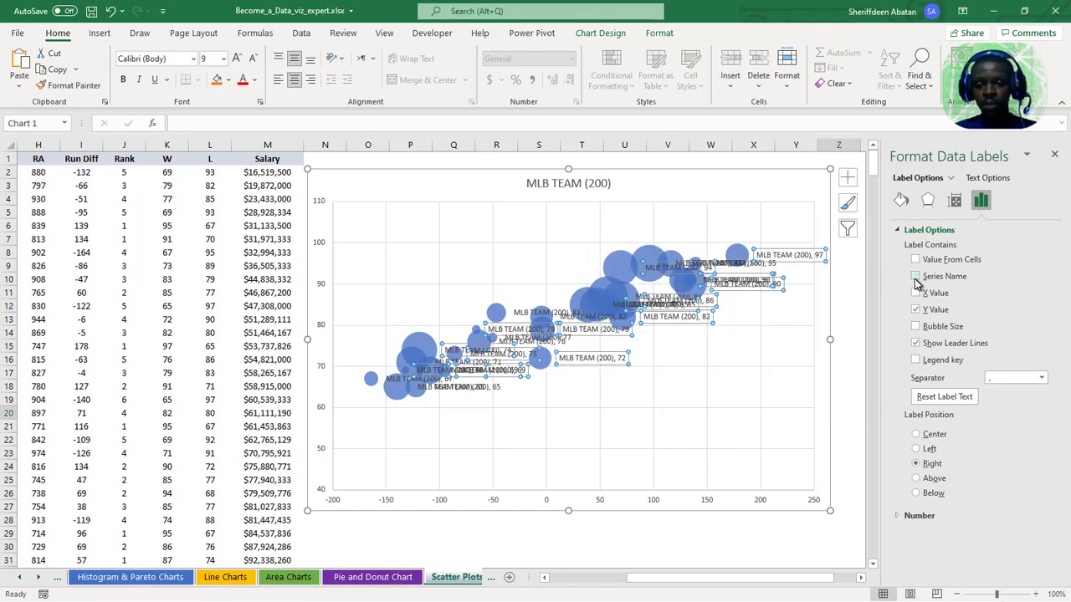
pyautogui.click(916, 277)
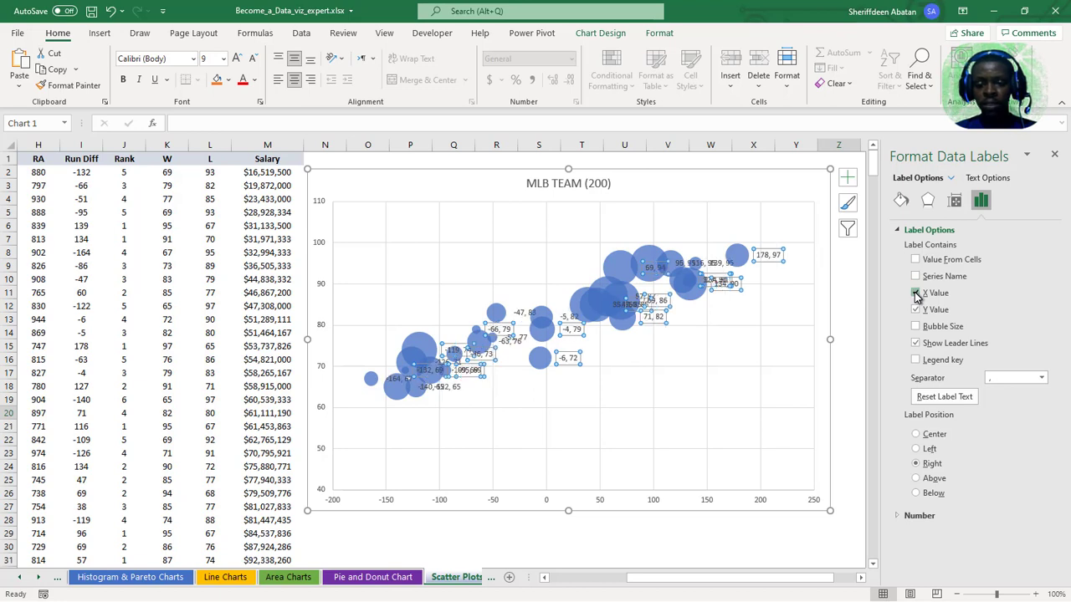
pyautogui.click(915, 310)
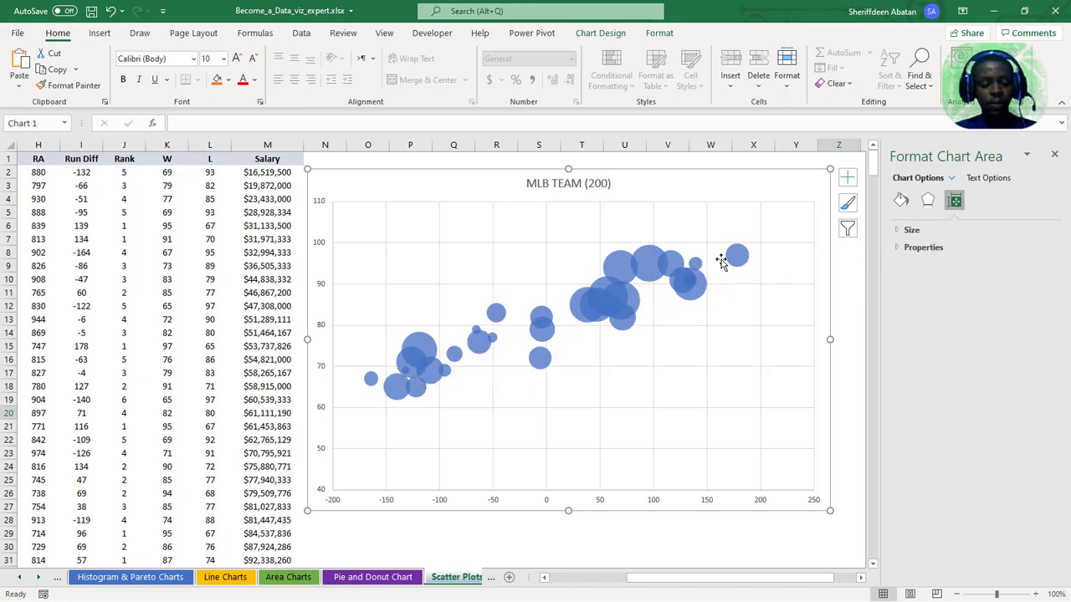
pyautogui.hotkey('ctrl', 'z')
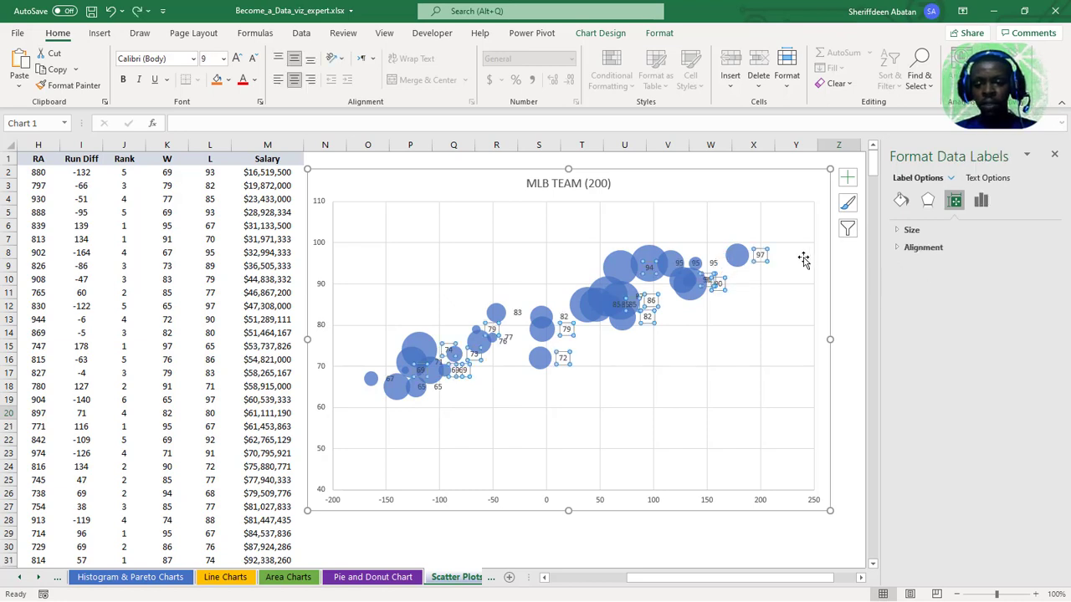
# Take the data label text of the MLB TEAM (200) bubbles from the TeamID cells C2:C31
pyautogui.rightClick(764, 253)
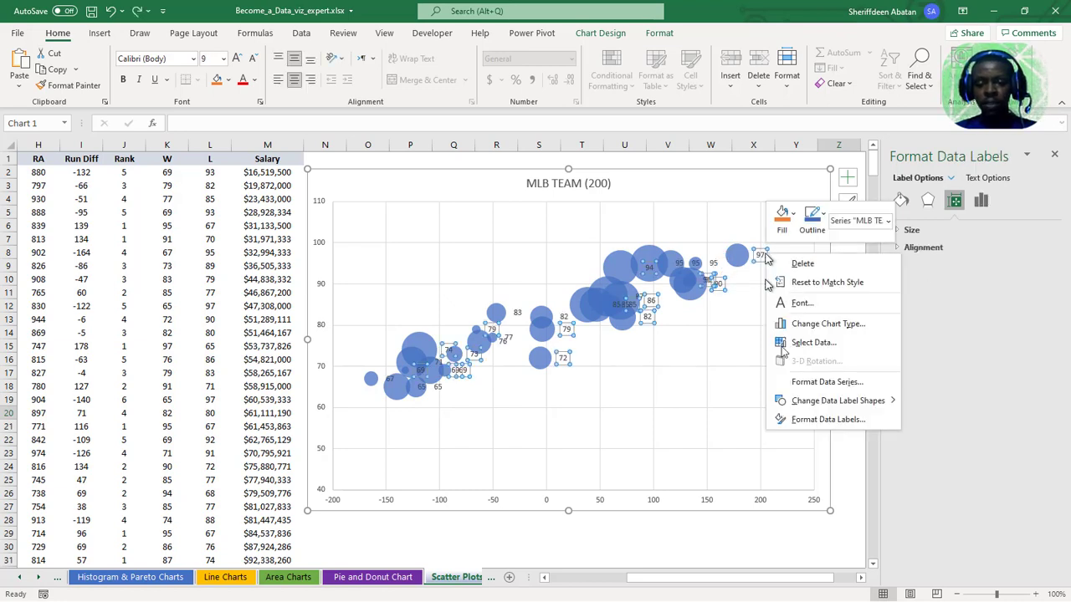
pyautogui.click(813, 419)
pyautogui.click(917, 260)
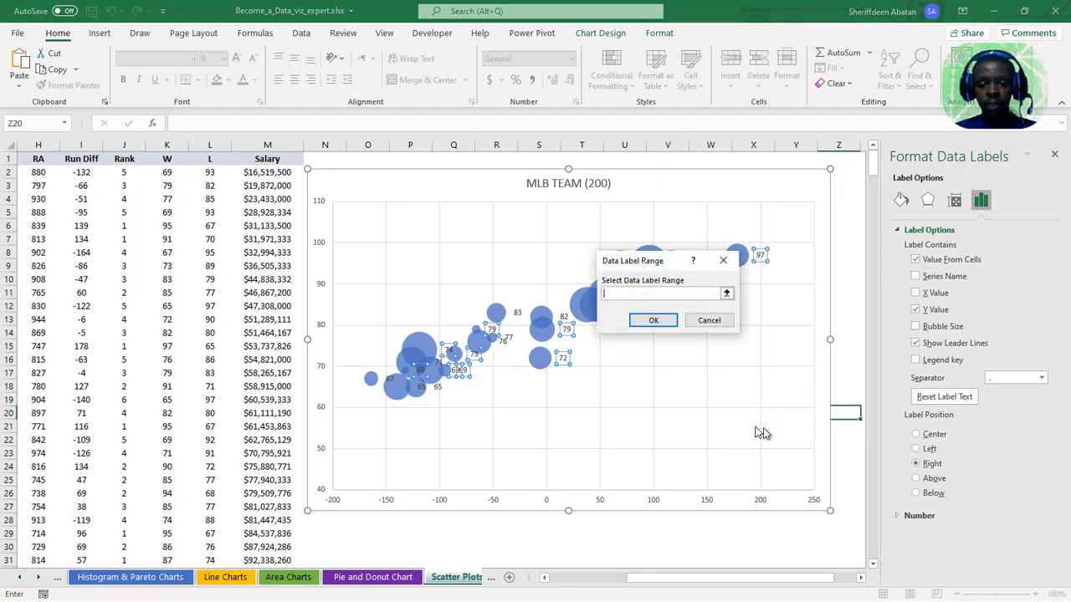
pyautogui.moveTo(708, 577); pyautogui.dragTo(606, 590)
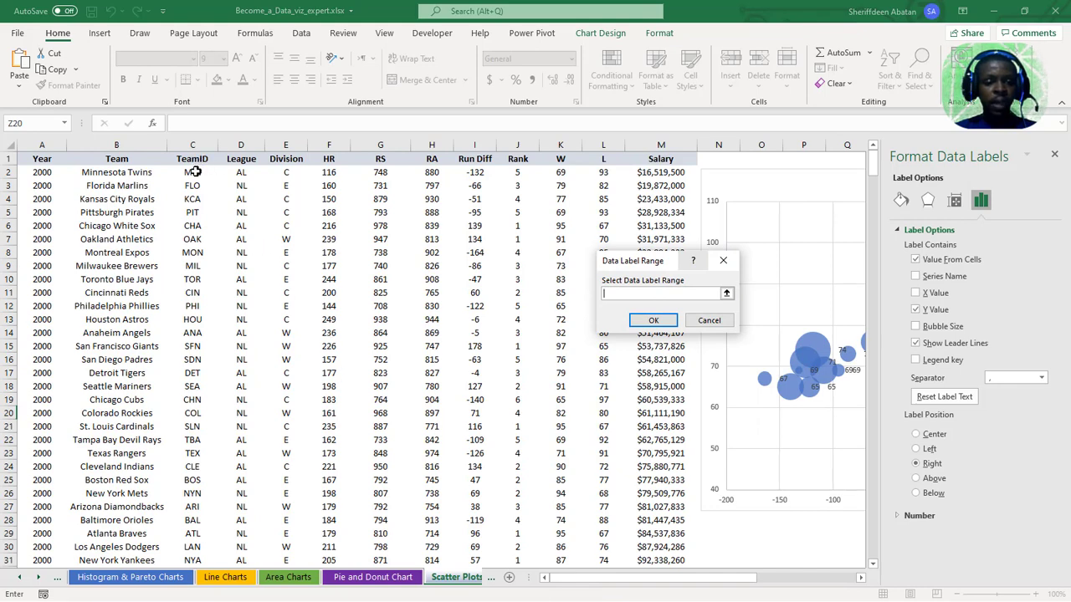
pyautogui.moveTo(194, 171); pyautogui.dragTo(201, 516)
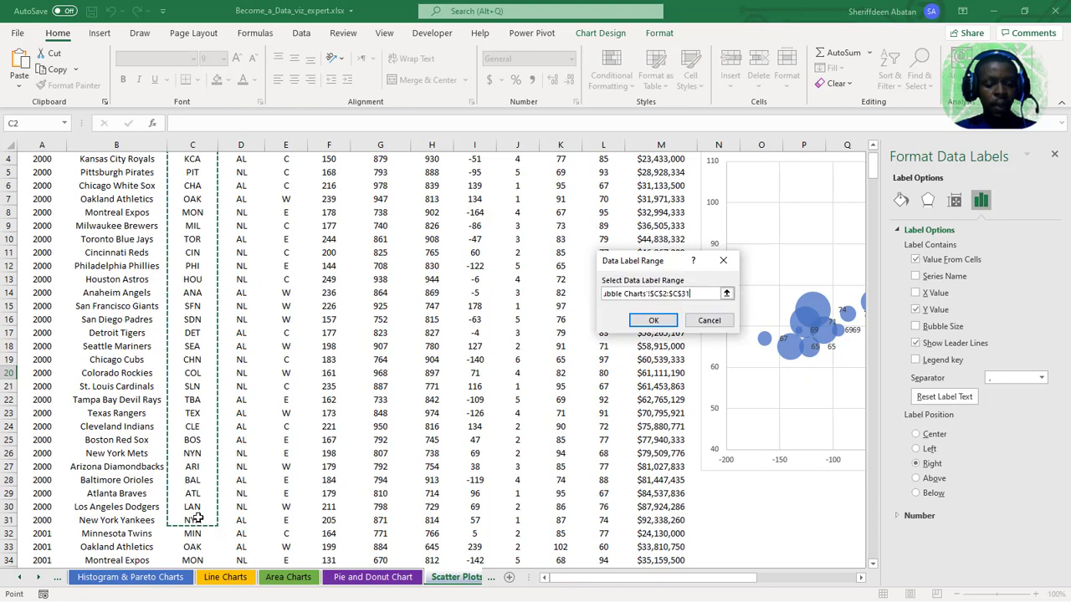
pyautogui.click(650, 323)
# Remove the Y Value from the data labels and center the labels on the bubbles
pyautogui.moveTo(626, 578); pyautogui.dragTo(725, 576)
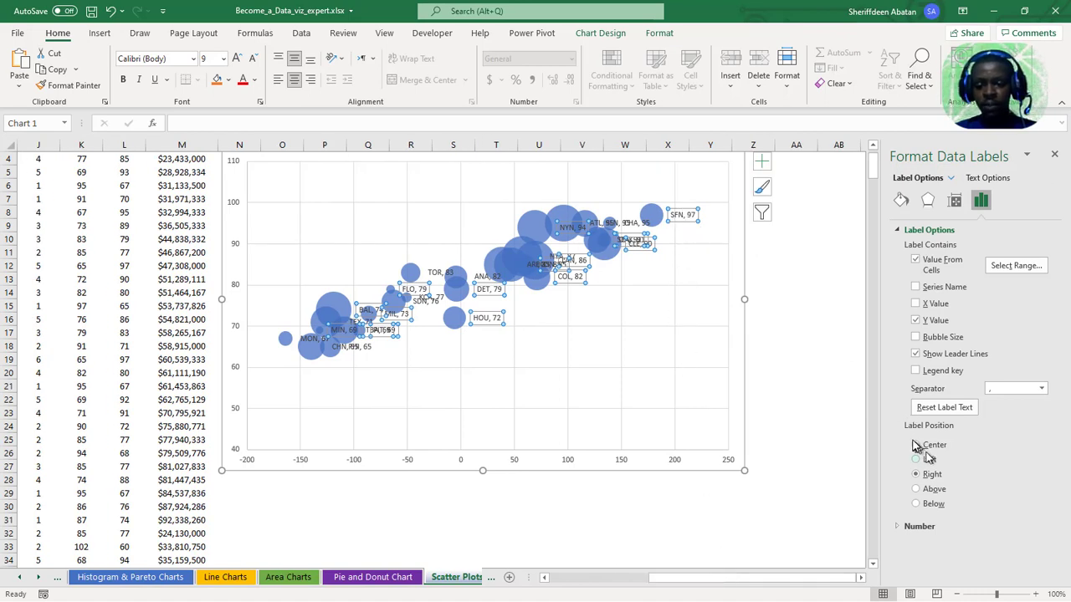
pyautogui.click(915, 320)
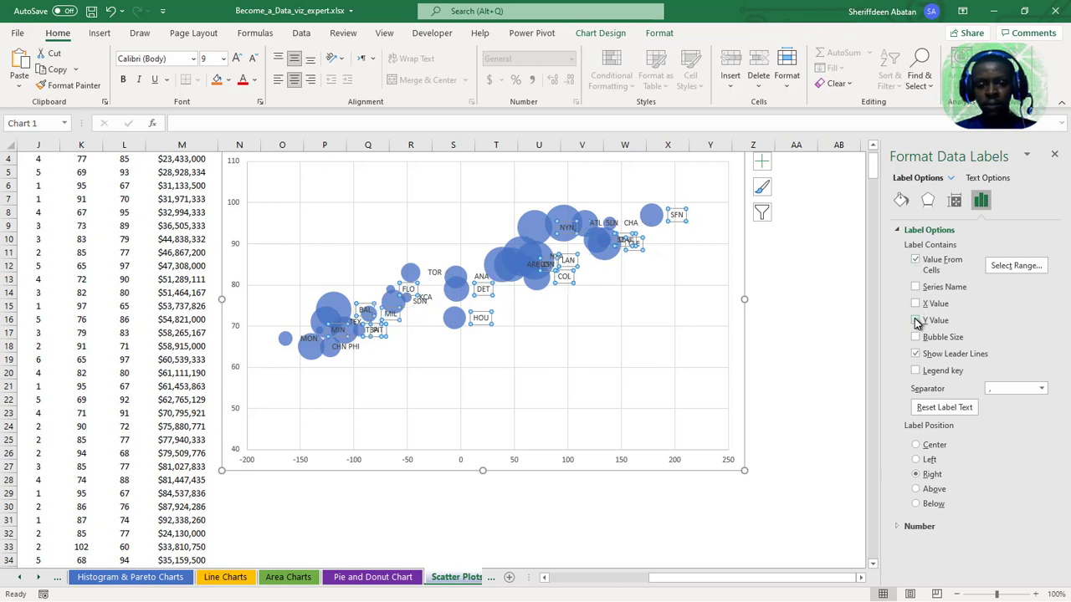
pyautogui.click(916, 445)
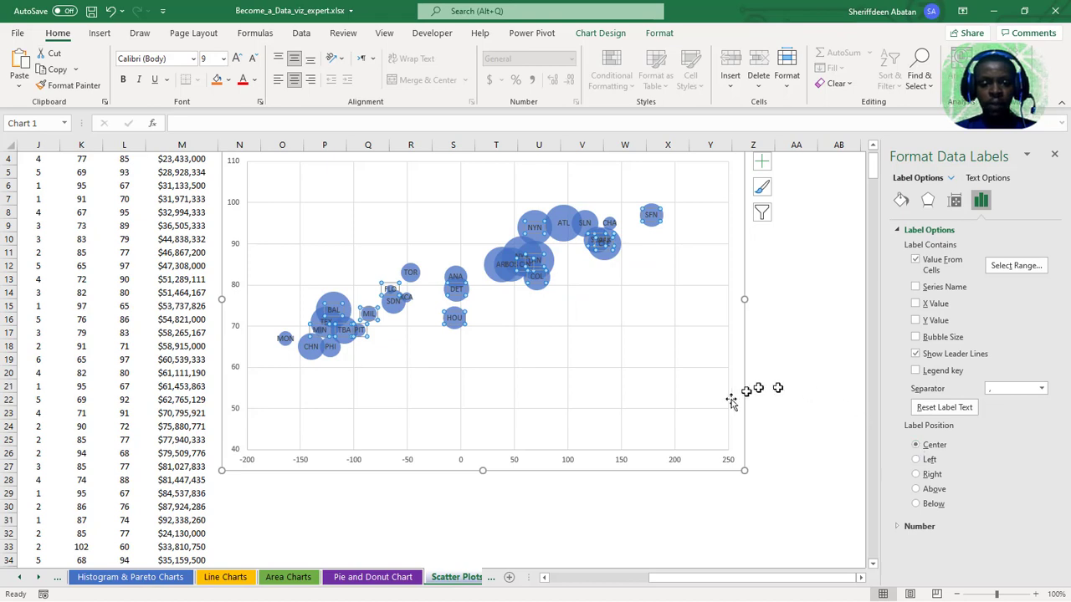
# Enlarge the bubble chart so that it extends across column AA and down to row 28
pyautogui.scroll(1, 875, 161)
pyautogui.moveTo(733, 577); pyautogui.dragTo(772, 576)
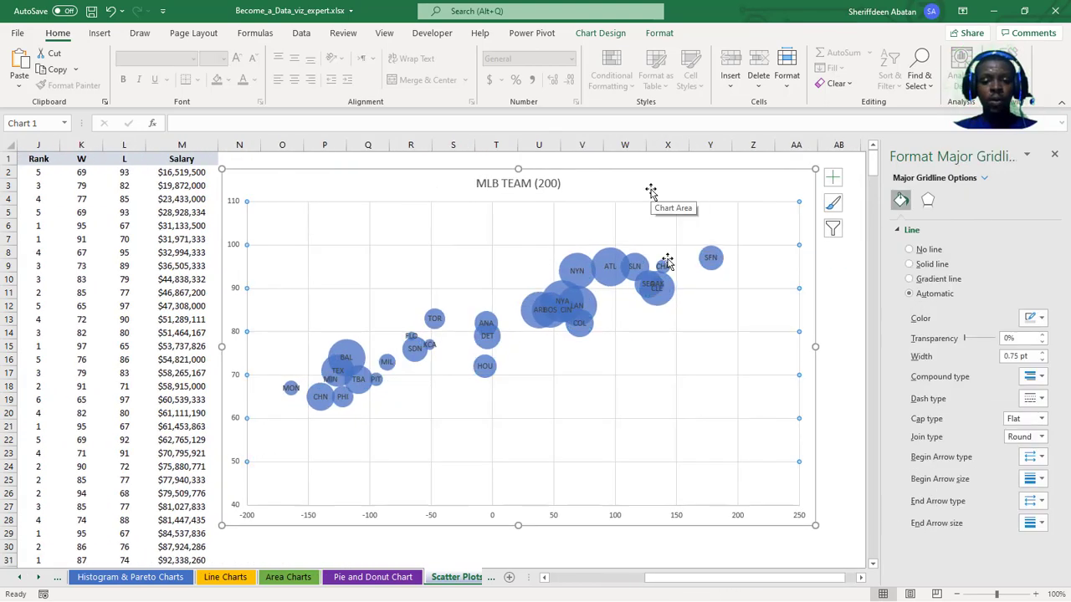
pyautogui.click(357, 196)
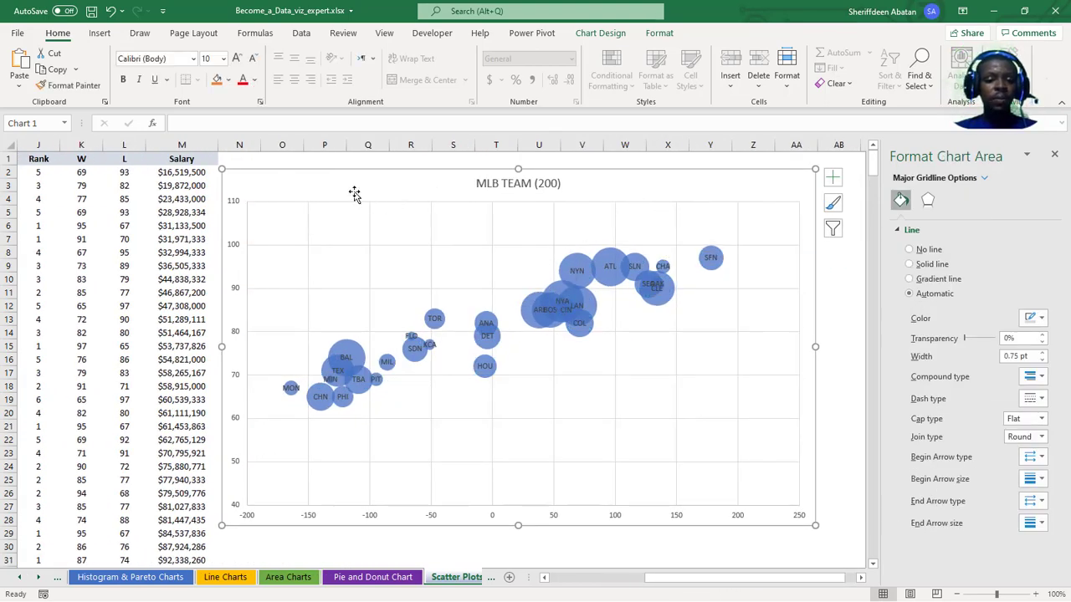
pyautogui.click(423, 243)
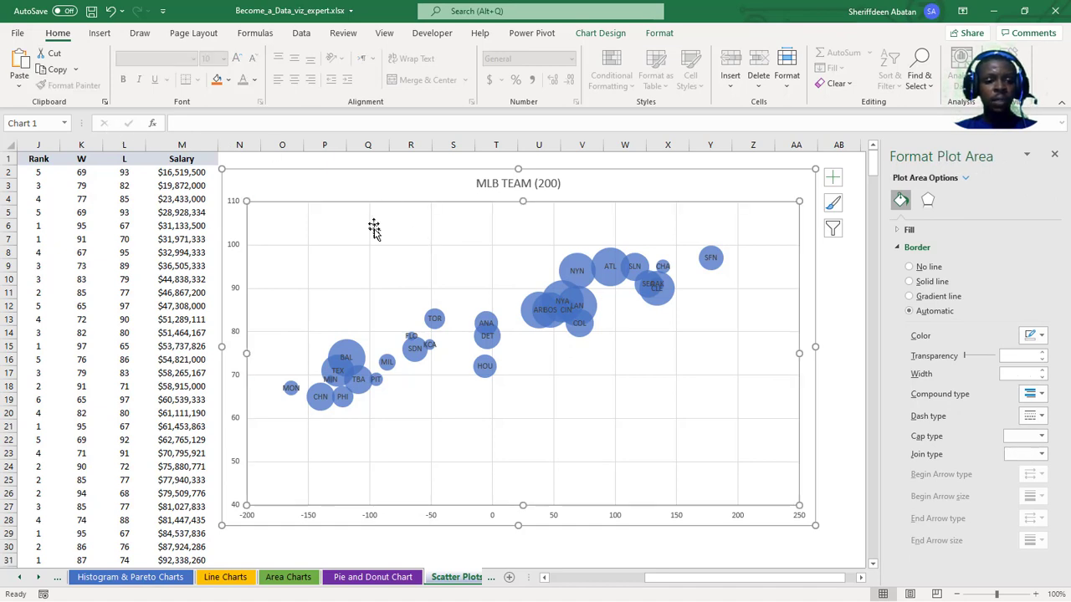
# Add a primary horizontal axis title to the bubble chart reading "Runs Differential"
pyautogui.click(594, 35)
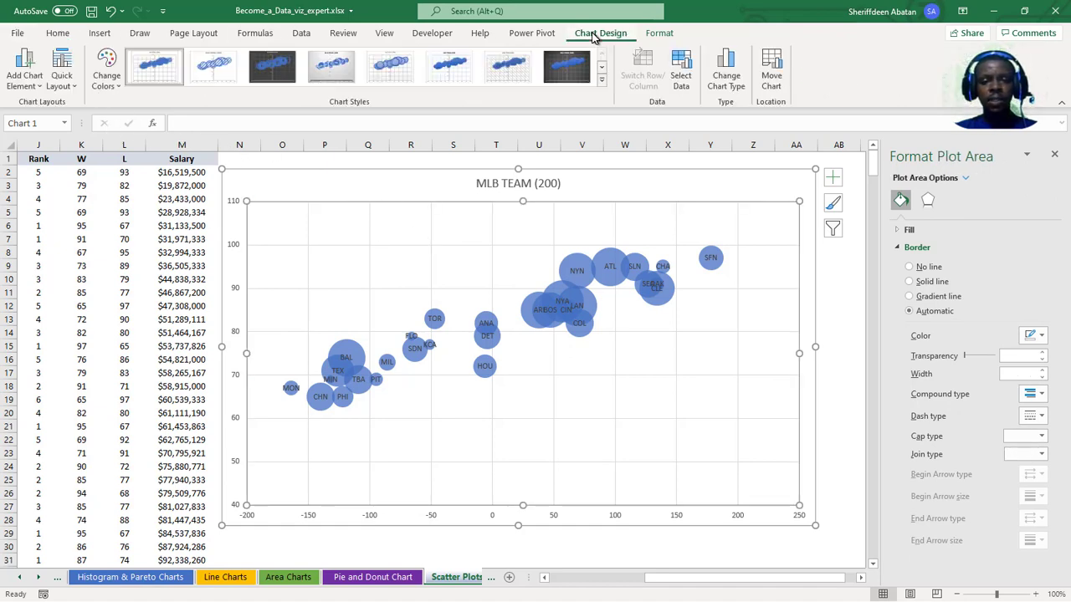
pyautogui.click(37, 87)
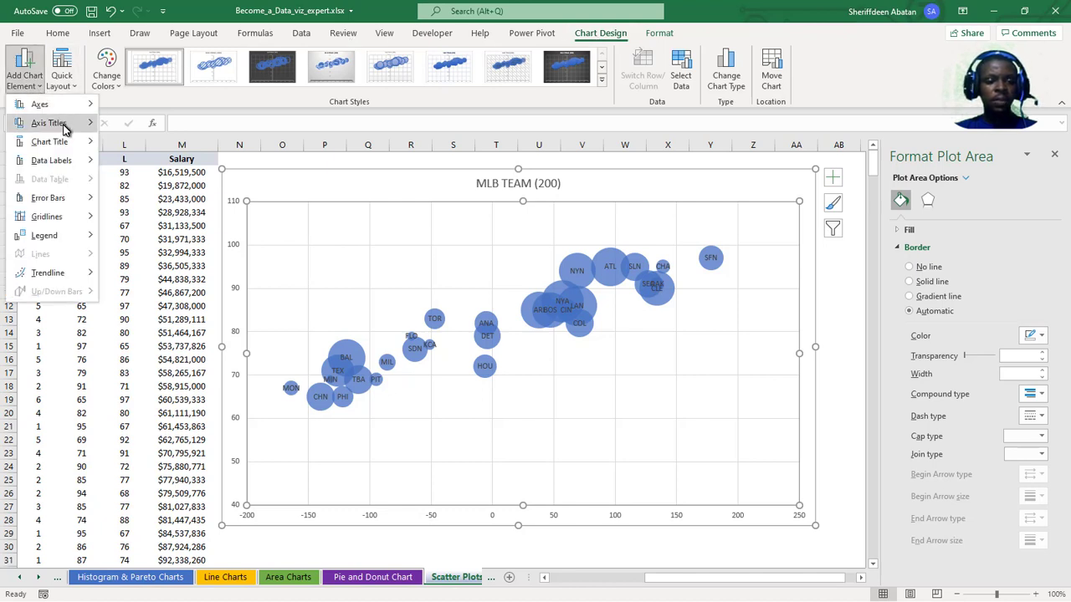
pyautogui.moveTo(65, 128)
pyautogui.click(126, 134)
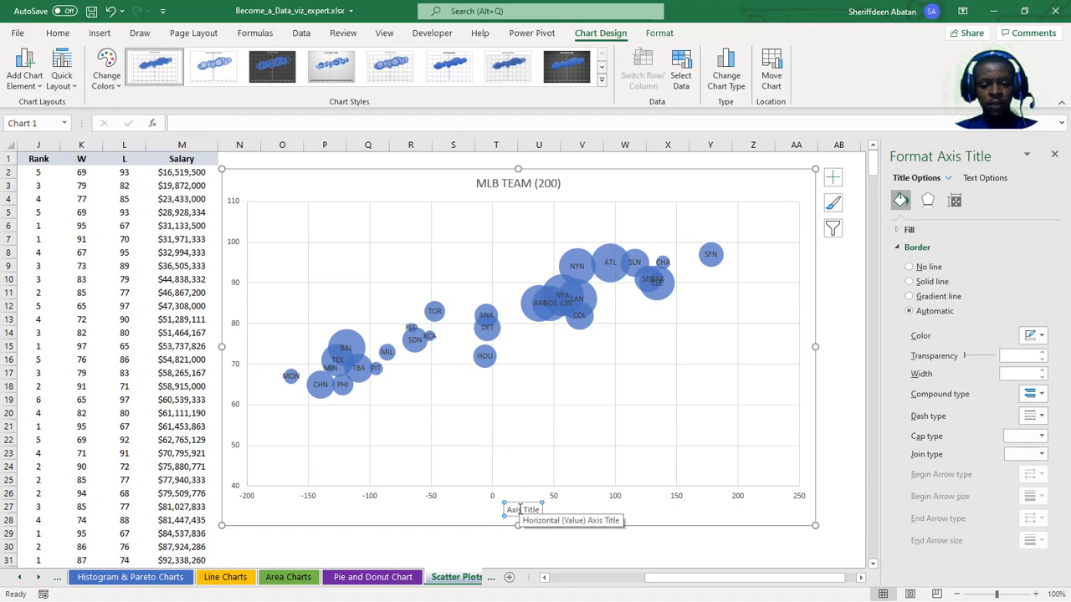
pyautogui.moveTo(507, 510); pyautogui.dragTo(542, 511)
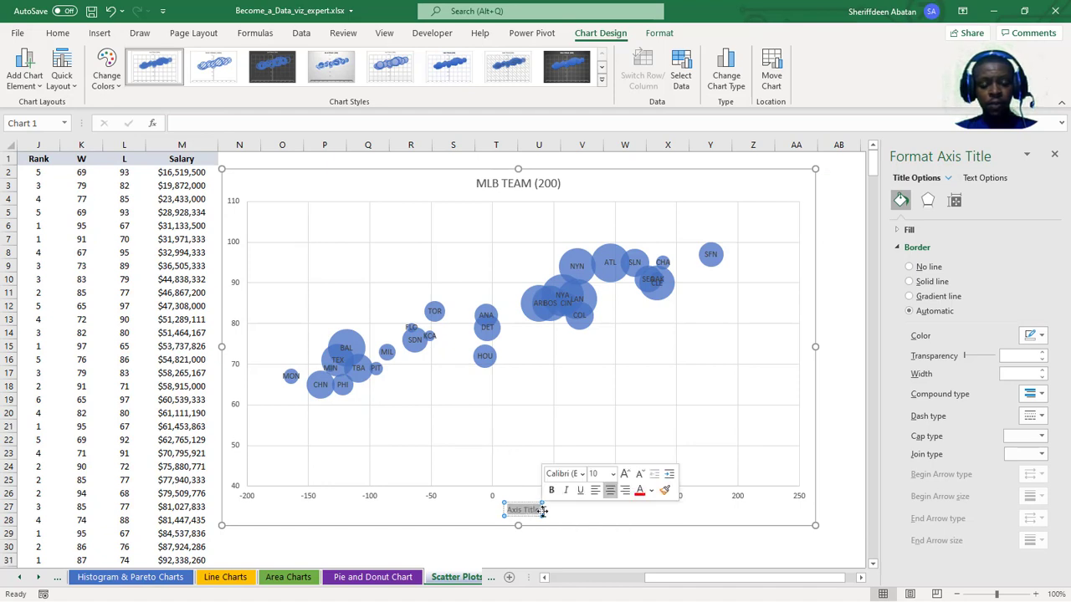
pyautogui.write('Runs D')
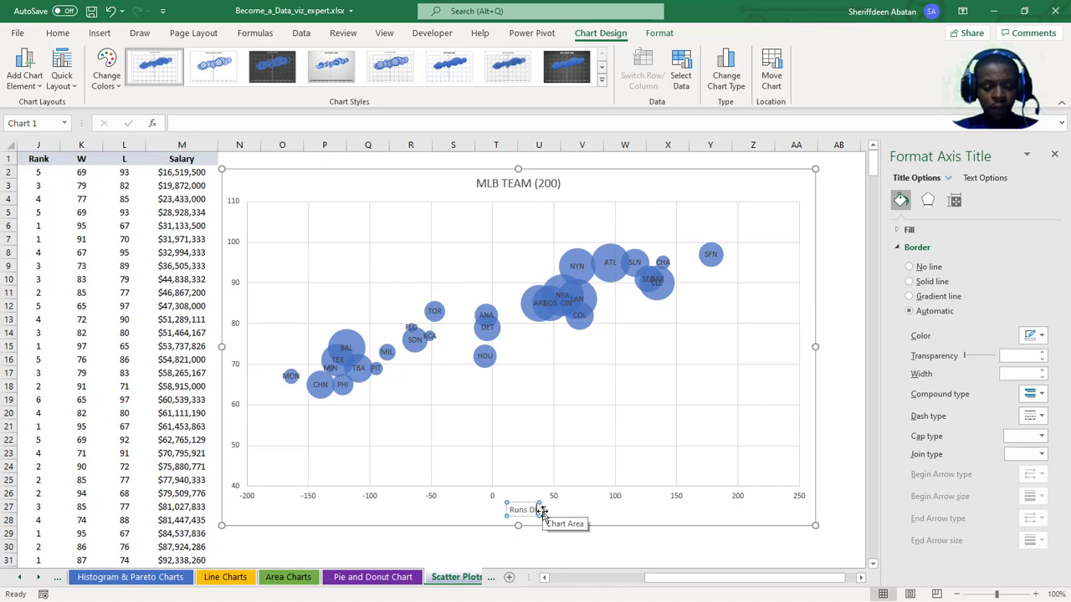
pyautogui.write('ifferential')
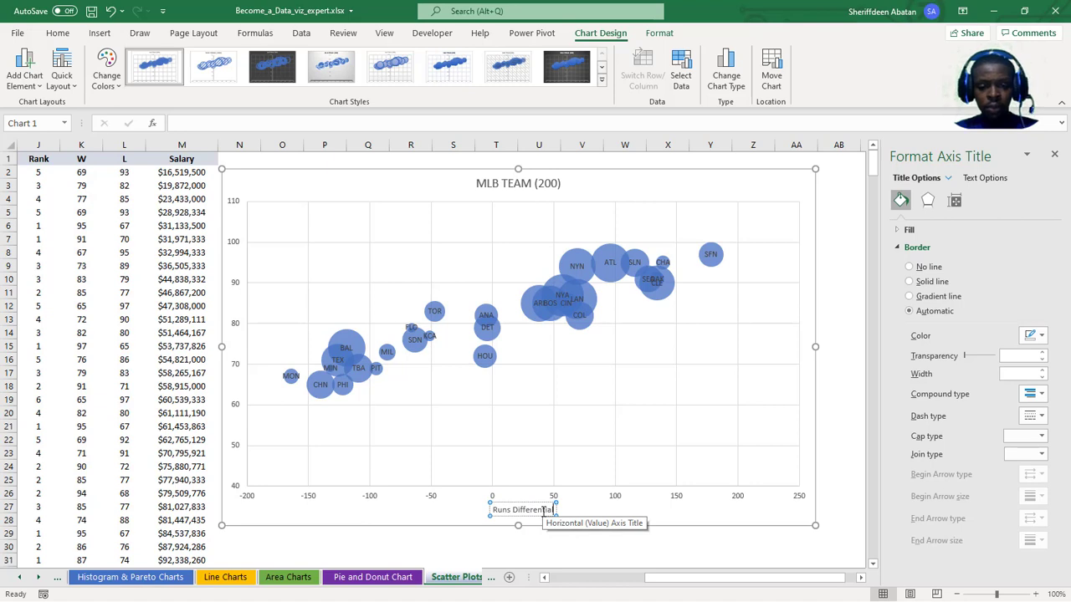
pyautogui.click(460, 511)
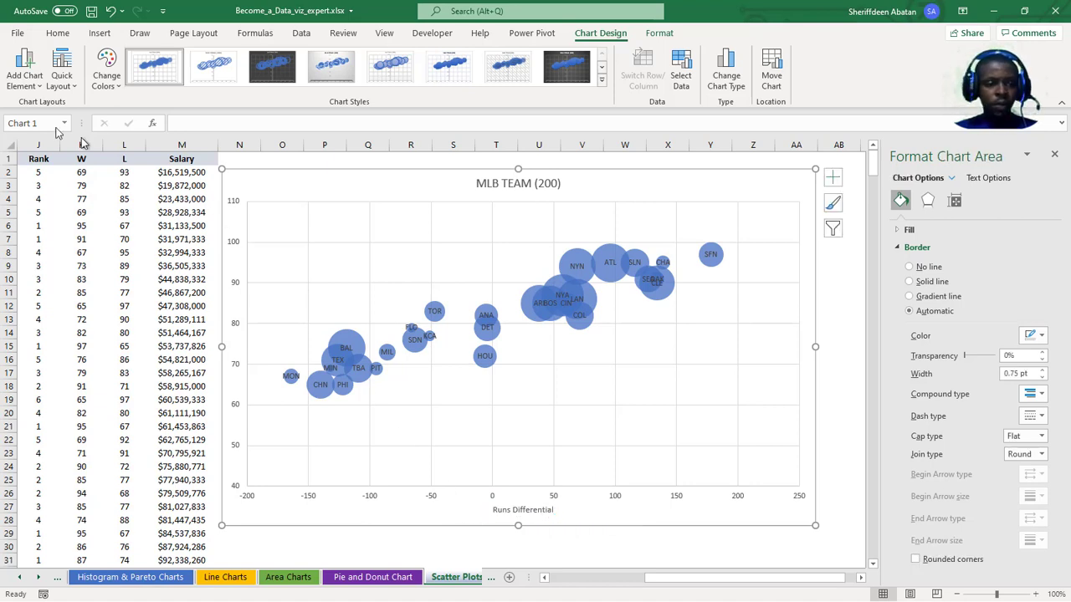
# Add a primary vertical axis title to the bubble chart reading "Wins"
pyautogui.click(24, 76)
pyautogui.moveTo(70, 126)
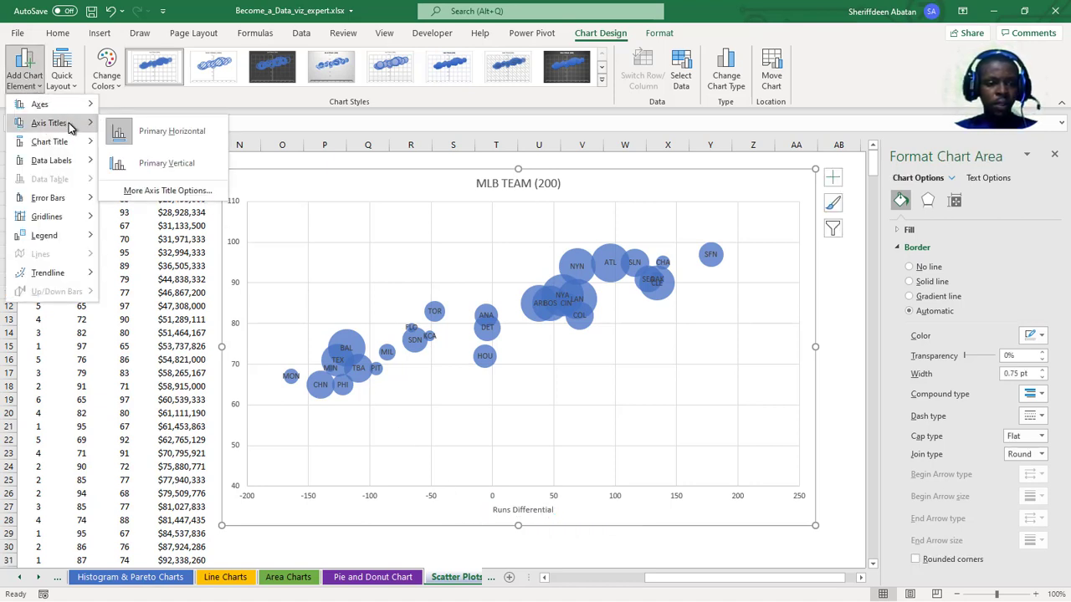
pyautogui.click(159, 163)
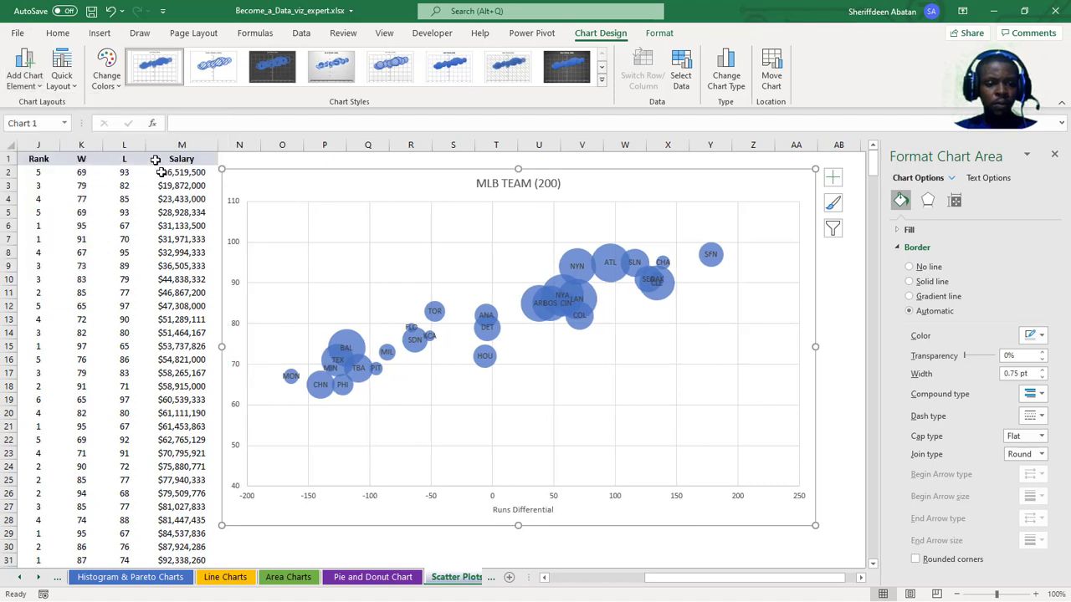
pyautogui.moveTo(237, 334); pyautogui.dragTo(240, 362)
pyautogui.write('Wins')
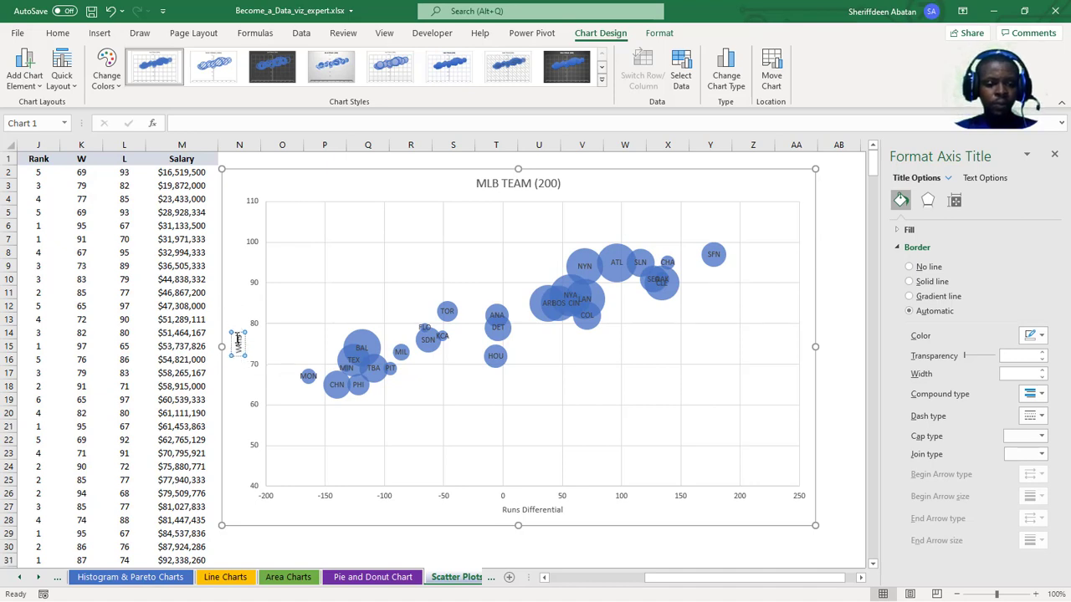
# Make the Wins and Runs Differential axis titles bold
pyautogui.doubleClick(239, 343)
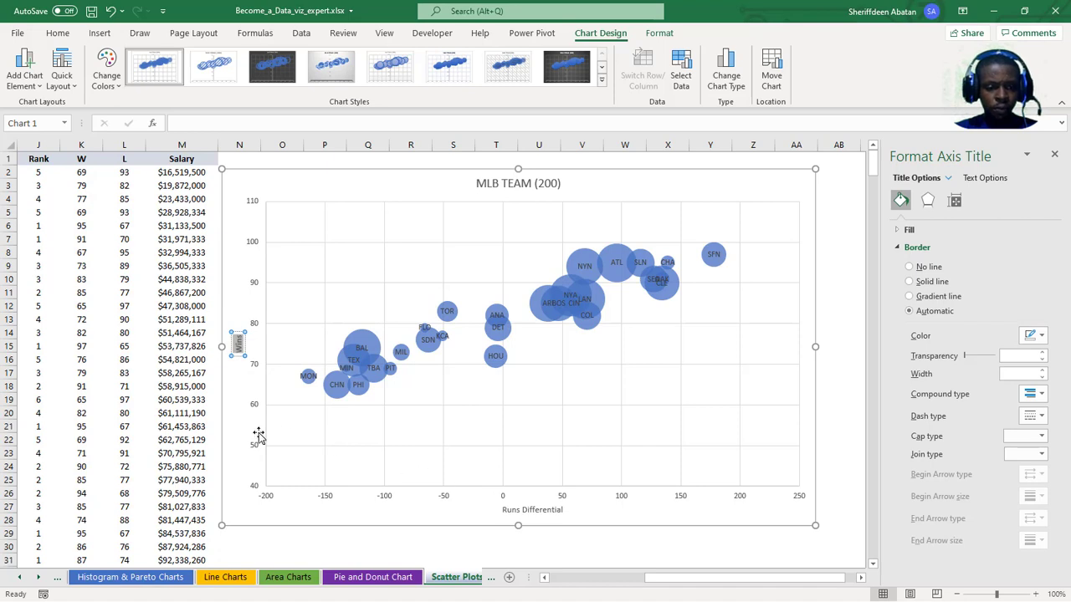
pyautogui.click(233, 398)
pyautogui.click(528, 506)
pyautogui.doubleClick(530, 511)
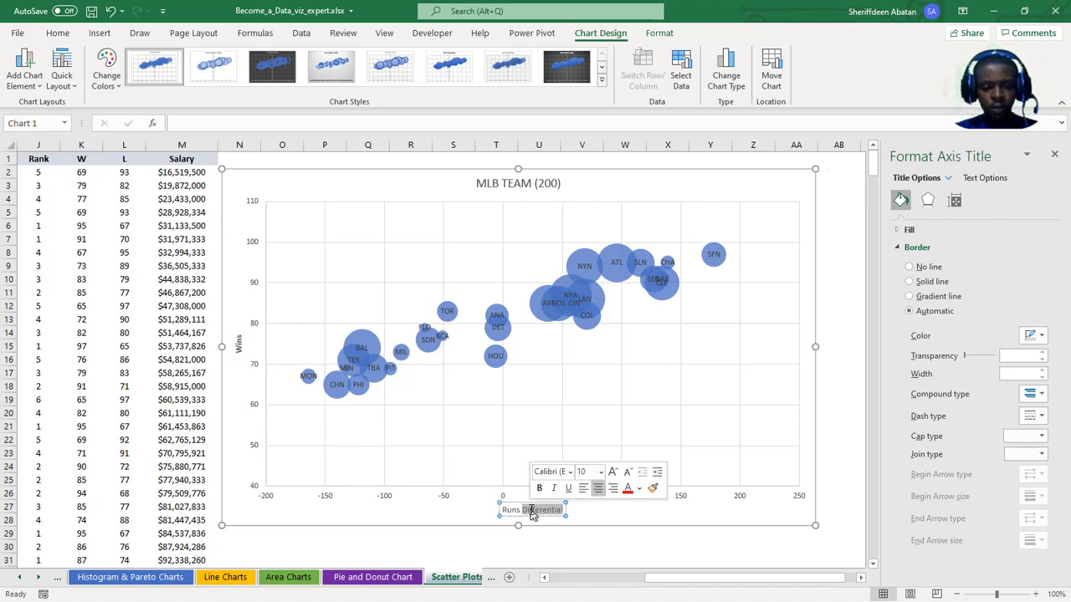
pyautogui.moveTo(504, 509); pyautogui.dragTo(559, 513)
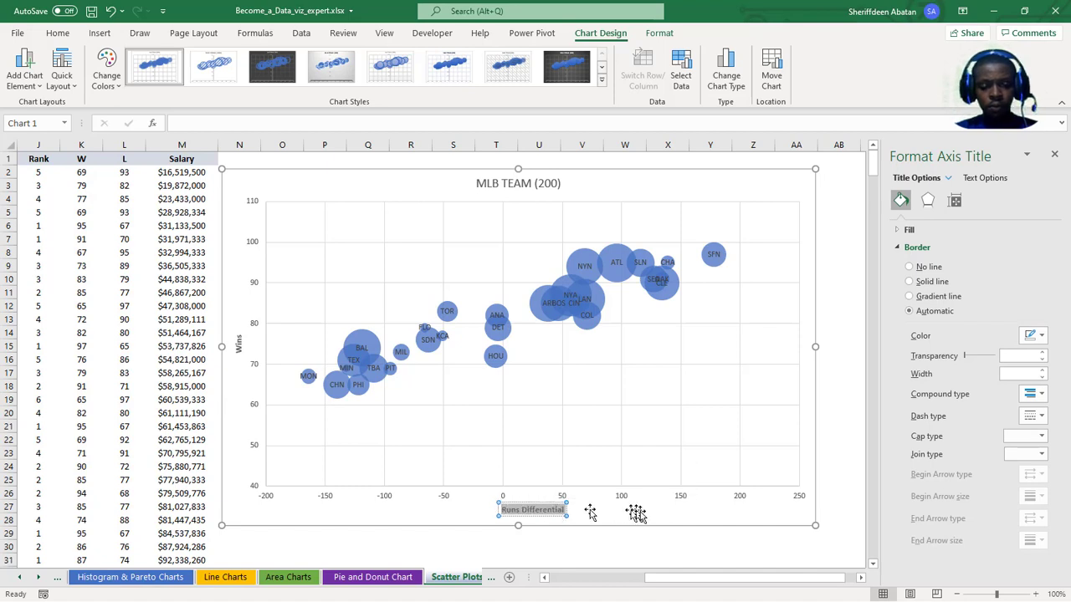
pyautogui.click(617, 519)
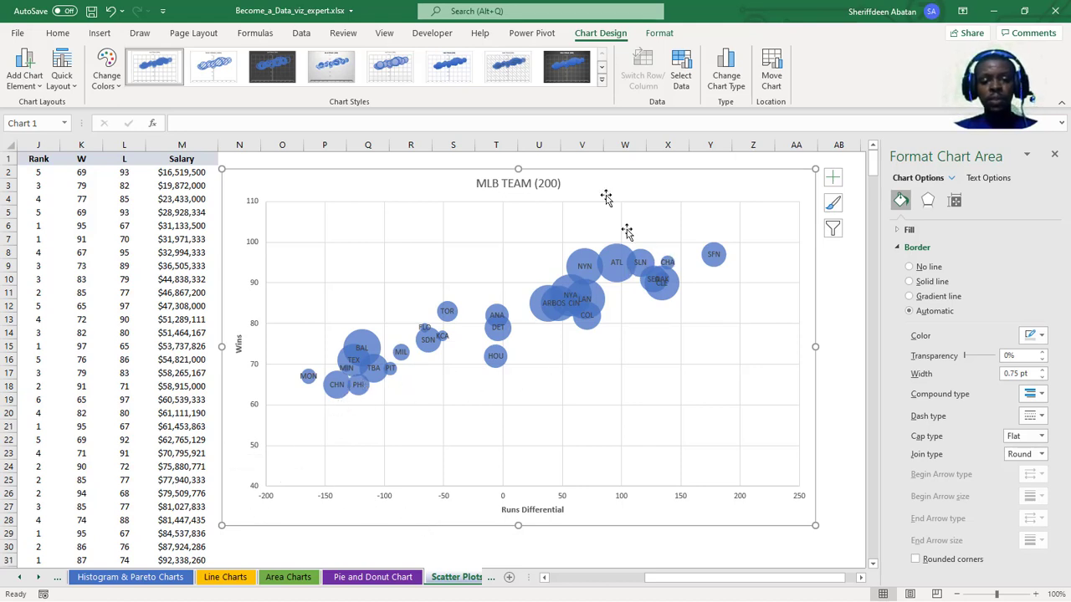
# Make the chart title MLB TEAM (200) bold
pyautogui.click(525, 184)
pyautogui.doubleClick(516, 183)
pyautogui.moveTo(477, 183); pyautogui.dragTo(560, 184)
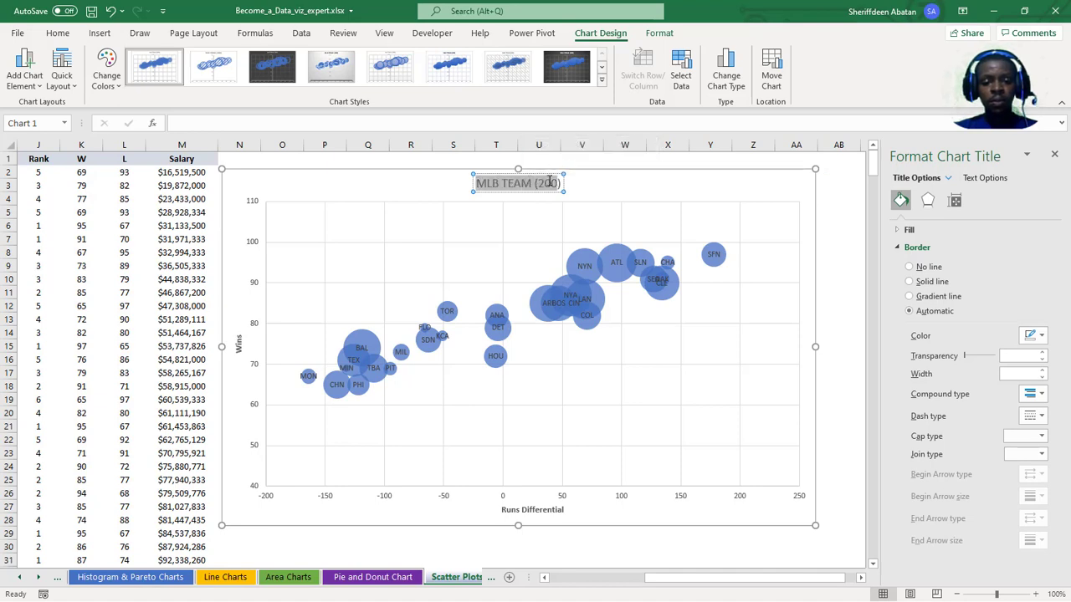
pyautogui.click(617, 190)
# Add a linear trendline to the bubble chart
pyautogui.click(25, 75)
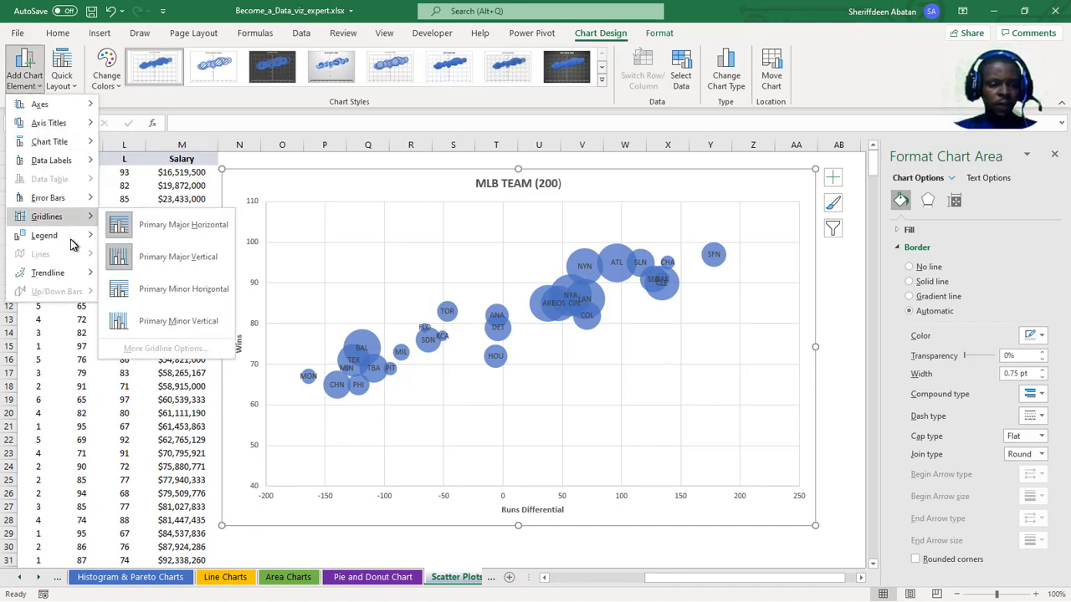
pyautogui.moveTo(57, 281)
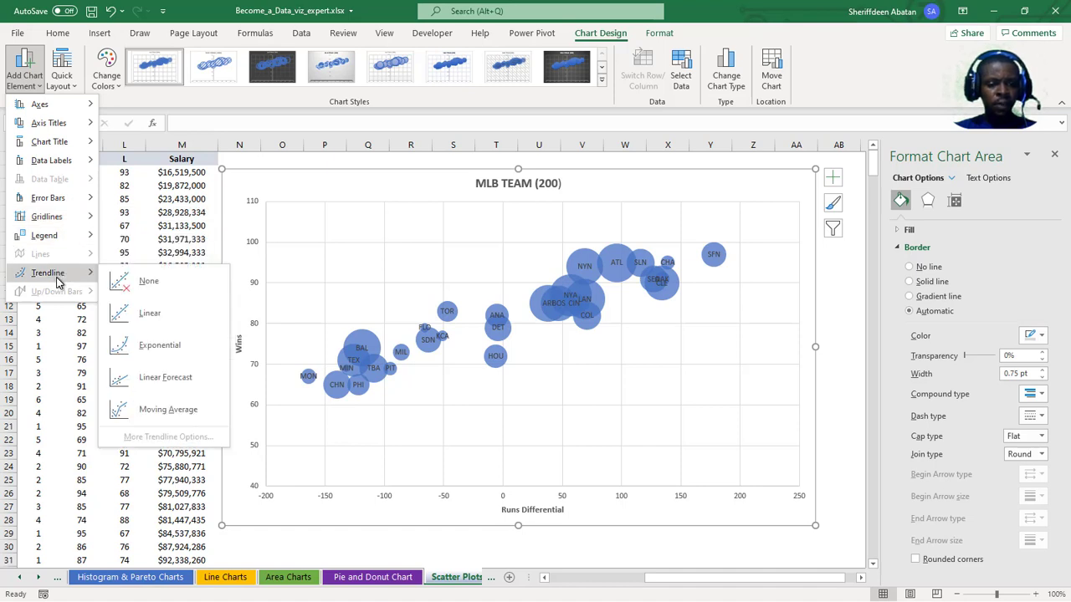
pyautogui.click(151, 313)
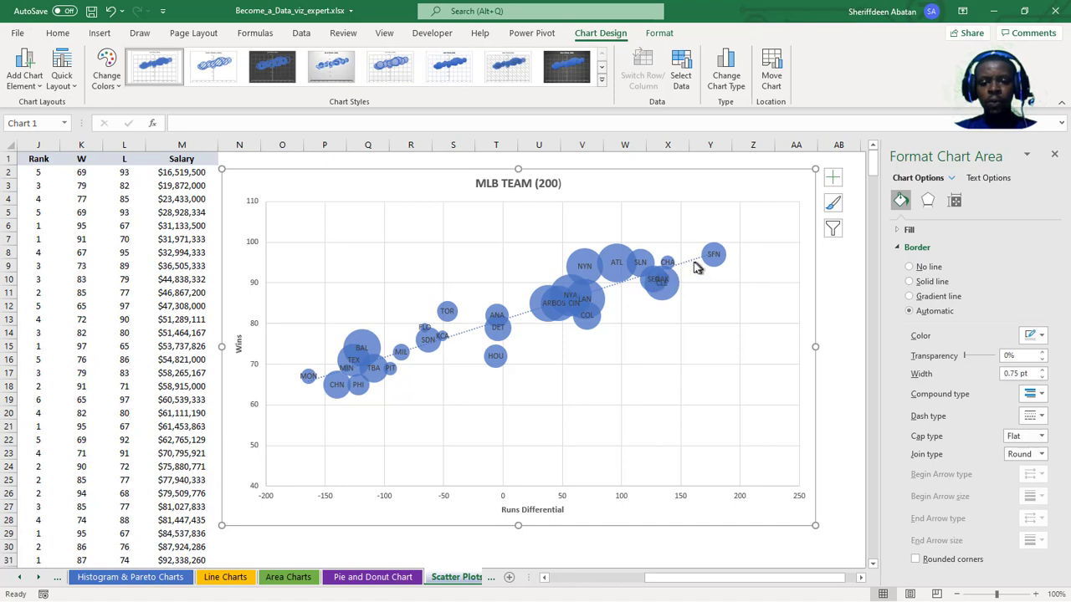
# Format the trendline as an orange solid line with a width of 3.25 pt
pyautogui.rightClick(690, 264)
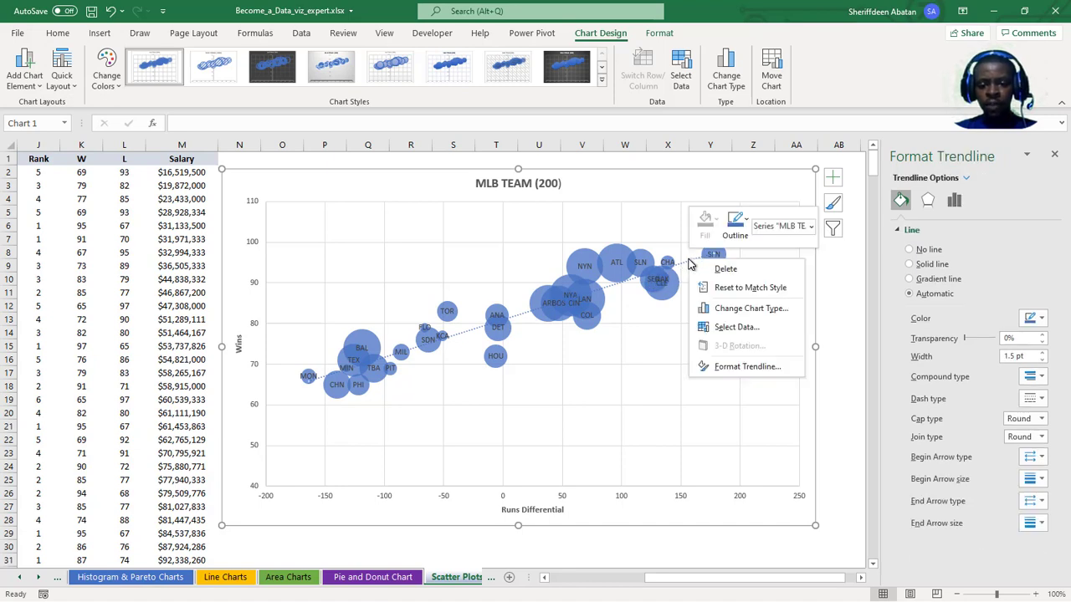
pyautogui.click(747, 366)
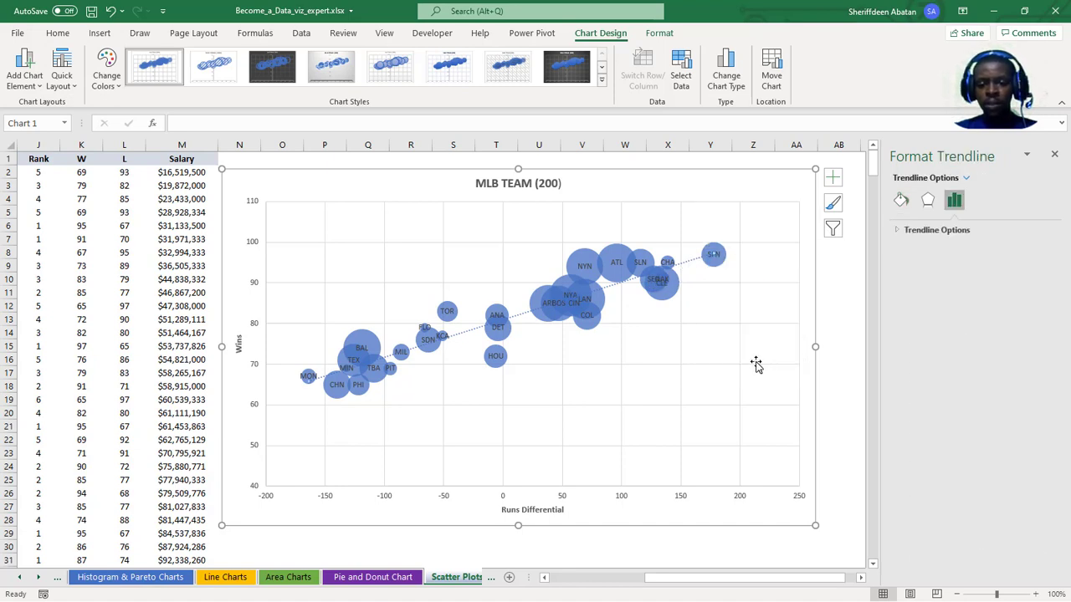
pyautogui.click(901, 199)
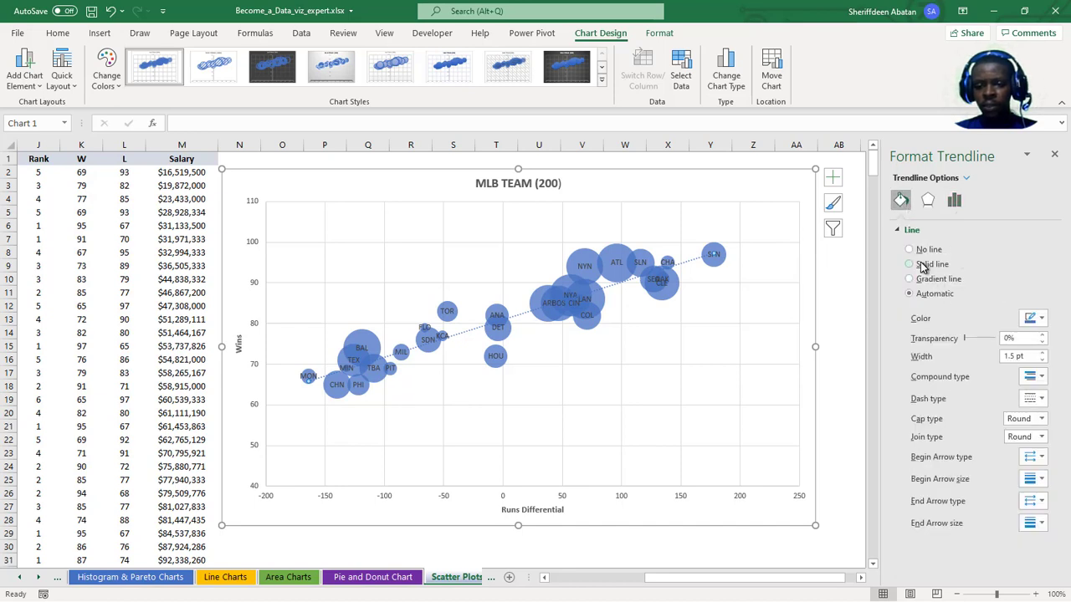
pyautogui.click(1042, 319)
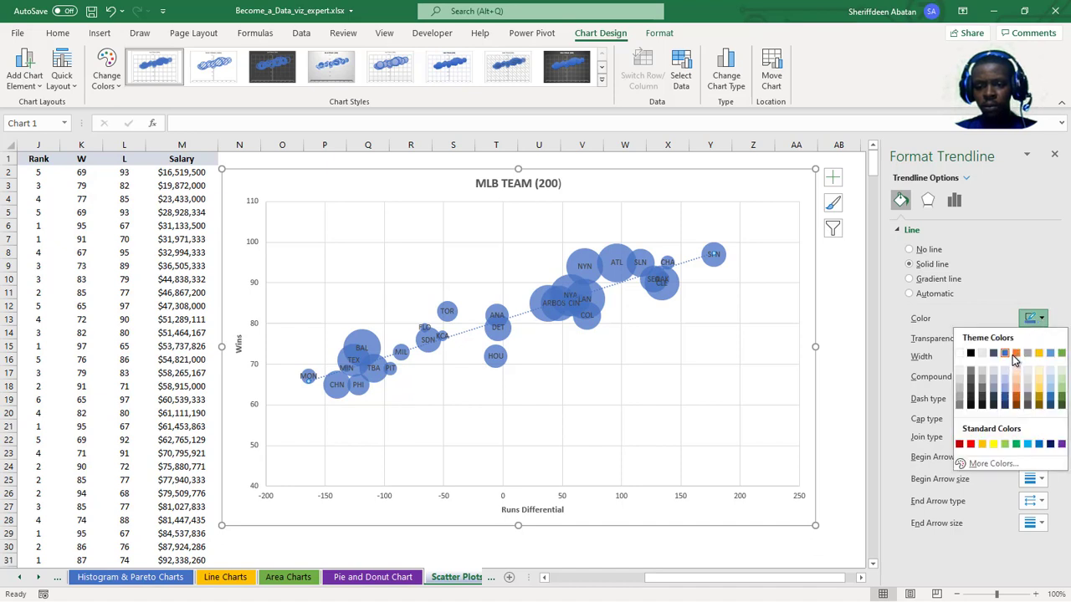
pyautogui.click(1016, 354)
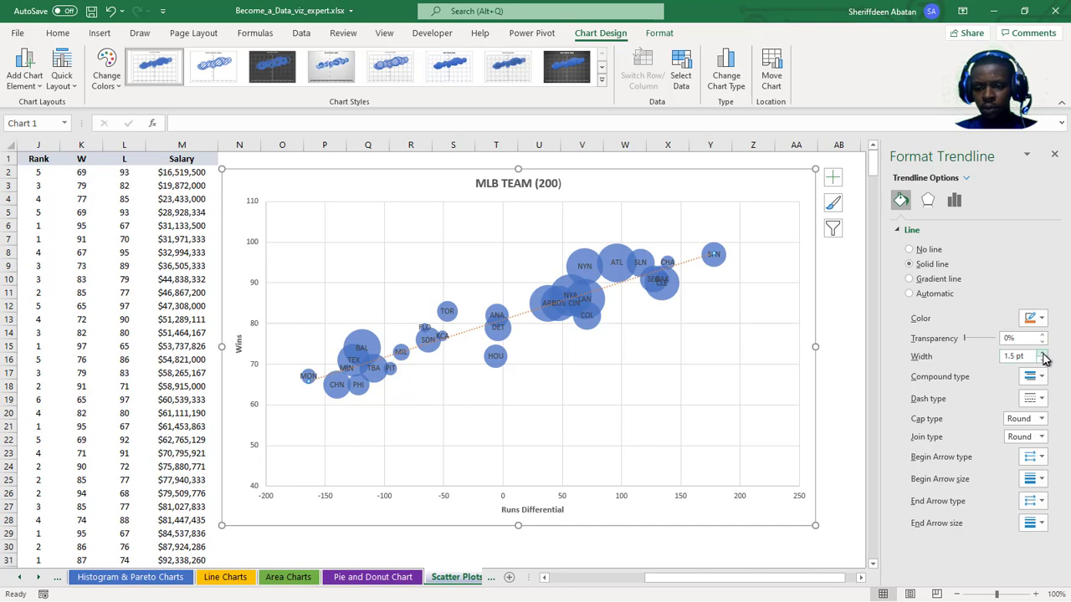
pyautogui.click(1042, 353)
pyautogui.click(1042, 353)
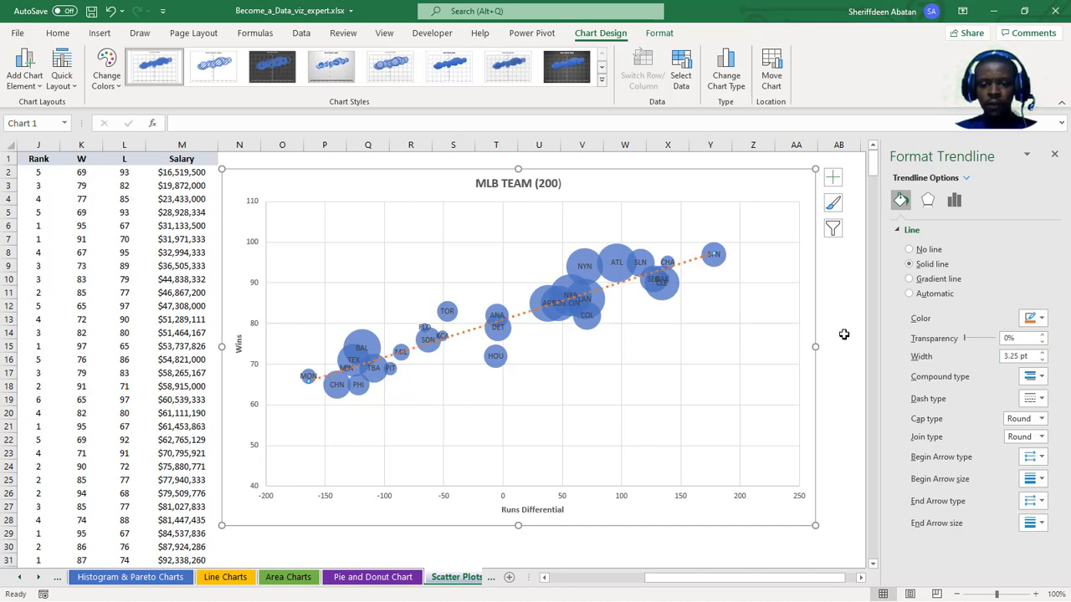
# Display the R-squared value of the linear trendline on the bubble chart
pyautogui.doubleClick(692, 257)
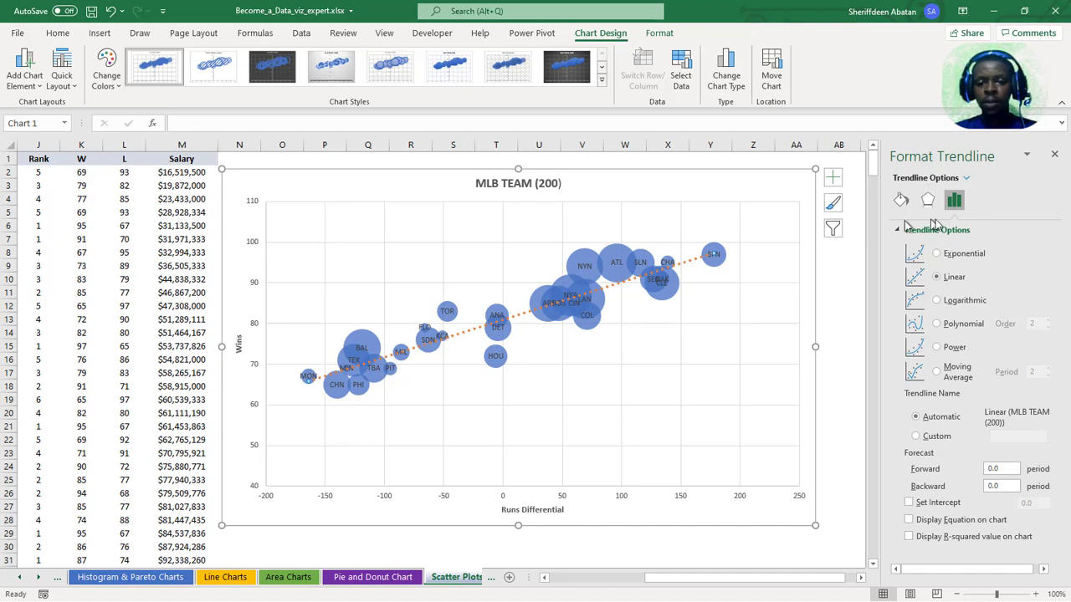
pyautogui.click(901, 200)
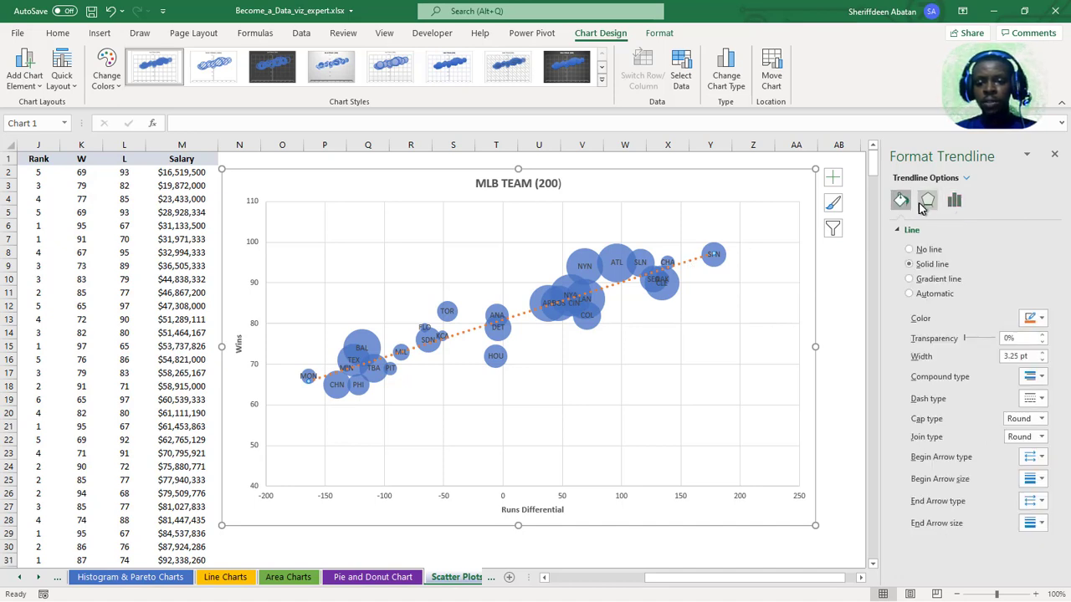
pyautogui.click(928, 201)
pyautogui.click(954, 200)
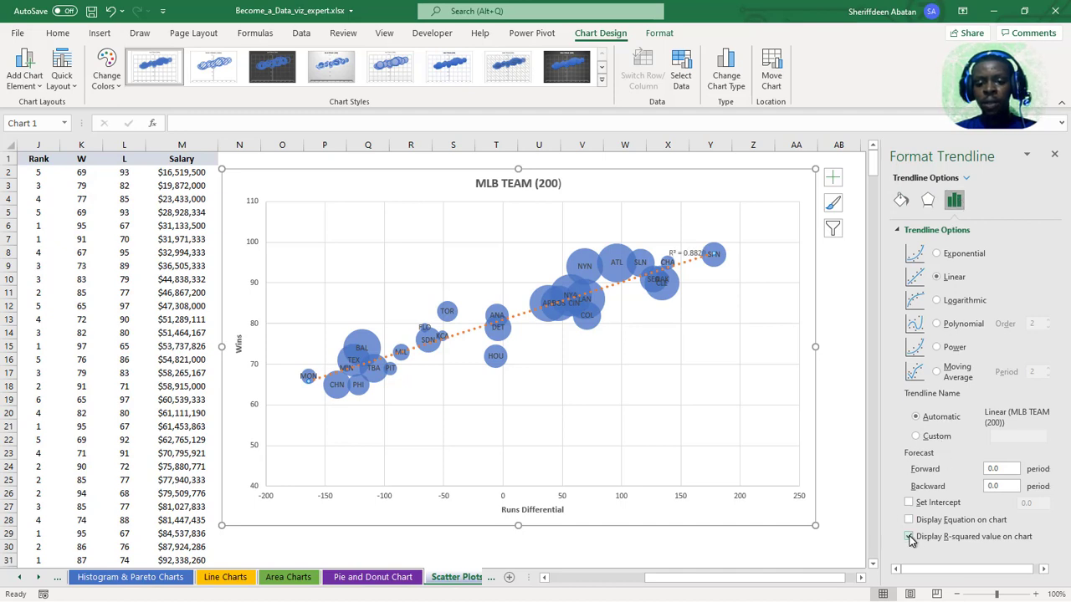
# Move the R-squared label clear of the bubbles, to just above the SFN bubble at the trendline's upper end
pyautogui.click(690, 249)
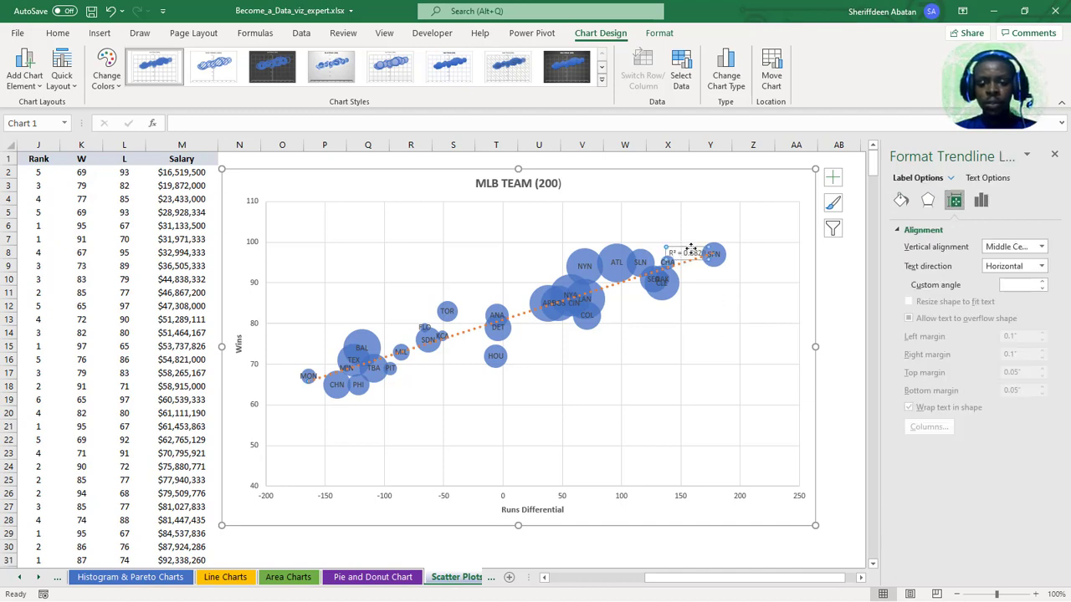
pyautogui.moveTo(687, 245); pyautogui.dragTo(735, 230)
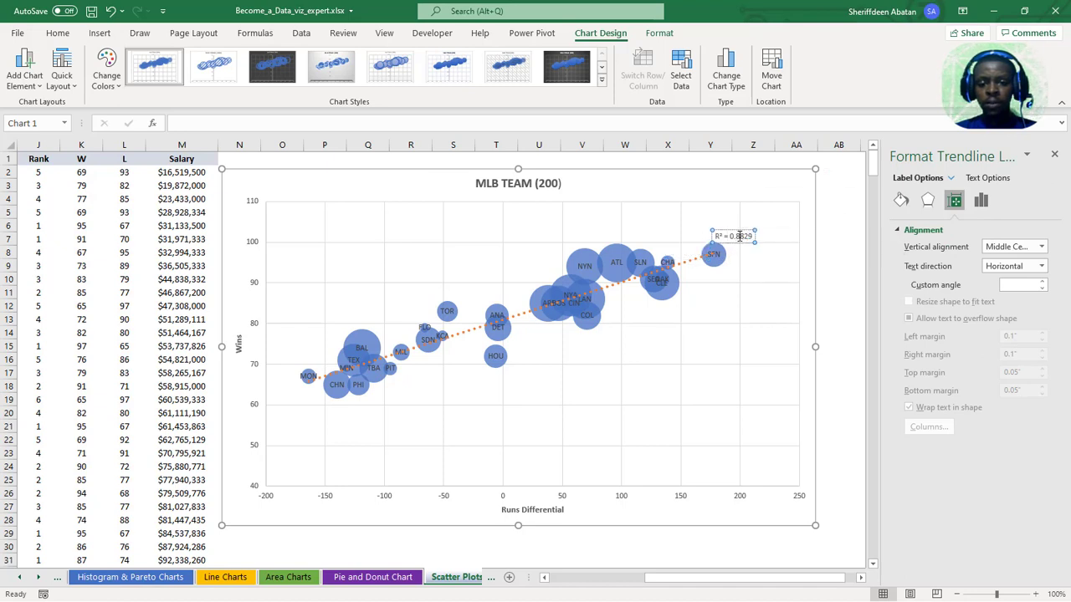
pyautogui.doubleClick(740, 238)
pyautogui.moveTo(716, 236); pyautogui.dragTo(752, 237)
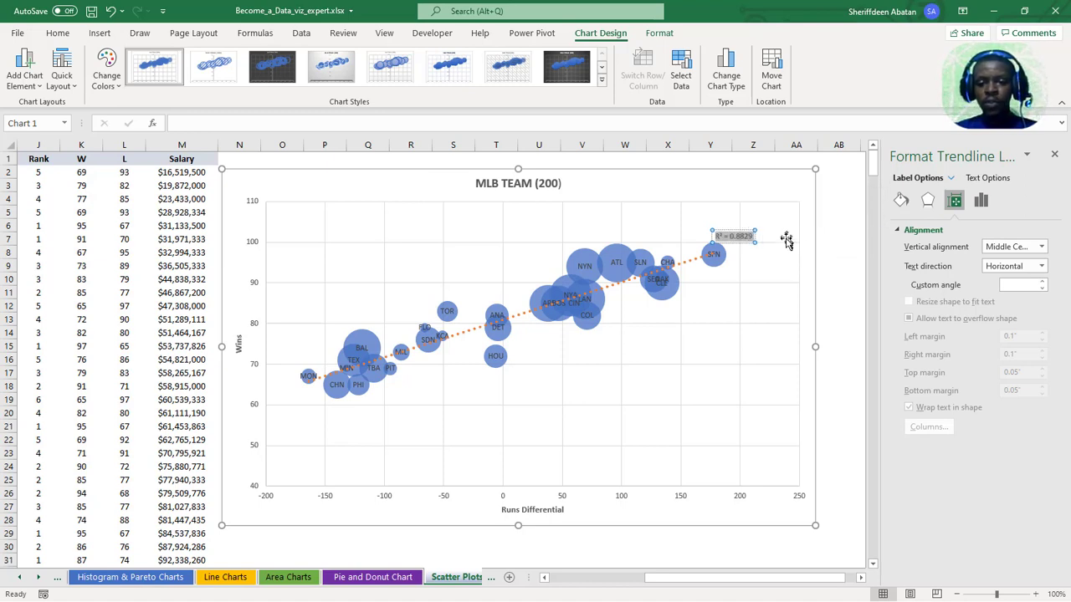
pyautogui.click(747, 241)
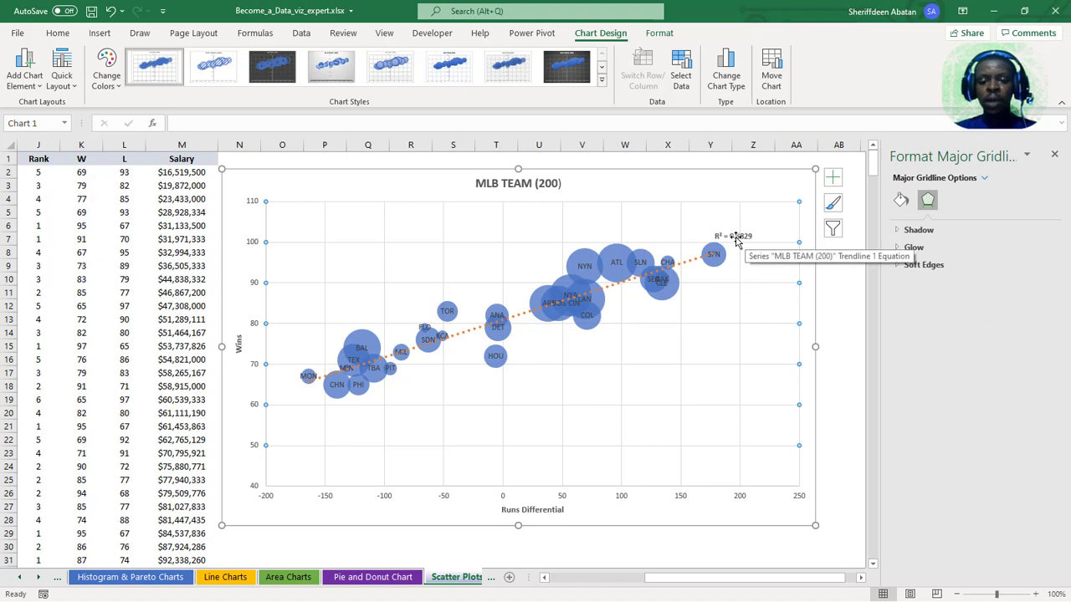